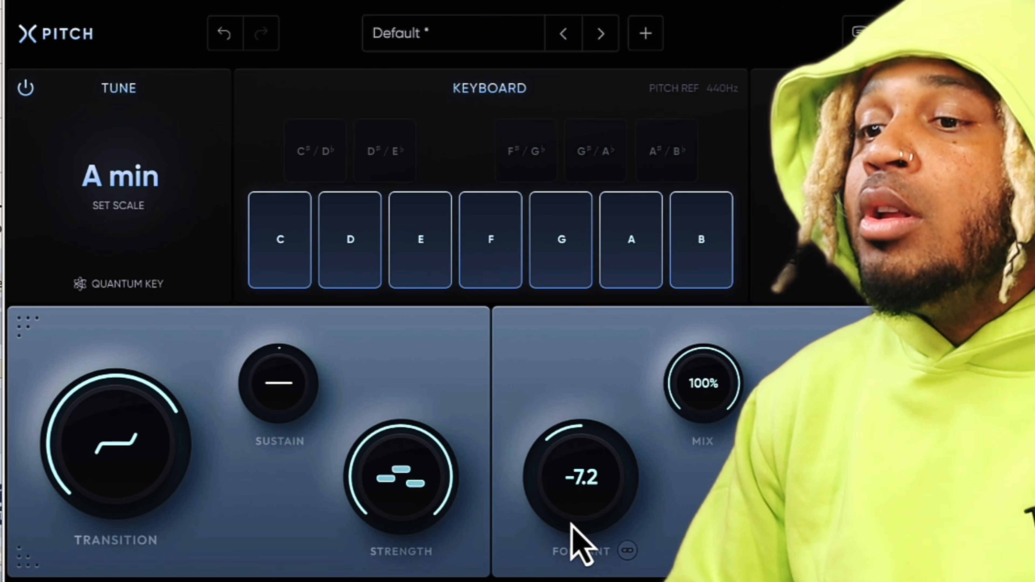
Step: Lower the Formant to about -8.3
left_click_drag(585, 482, 585, 494)
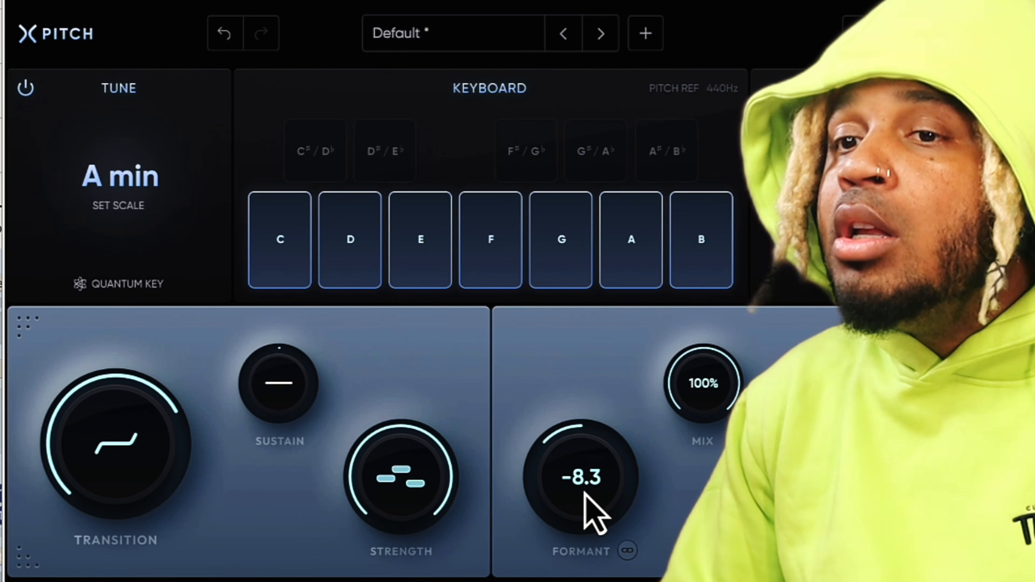
left_click_drag(585, 493, 589, 481)
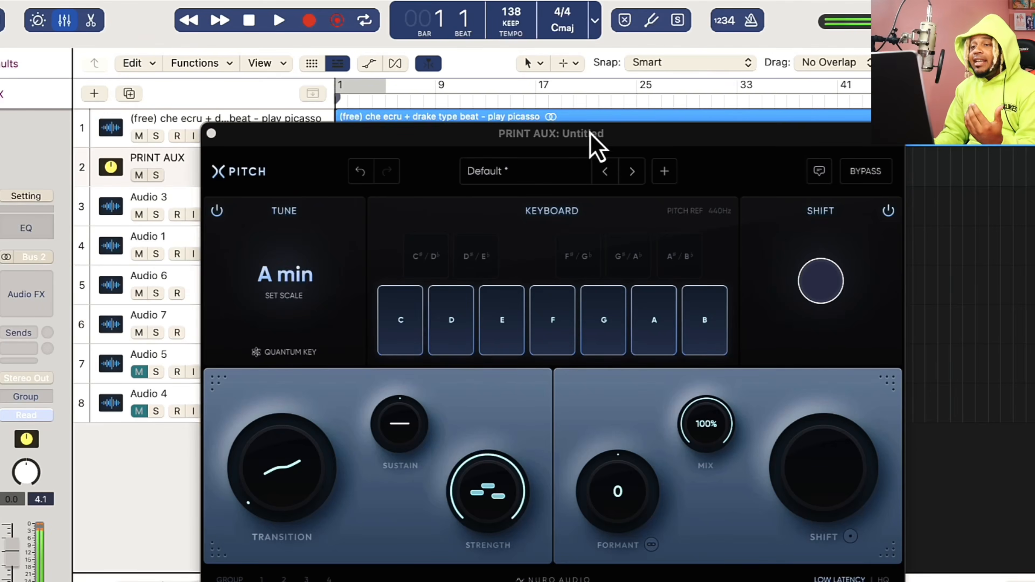
Step: Move the X-Pitch plug-in window slightly higher over the track area
left_click_drag(591, 131, 590, 116)
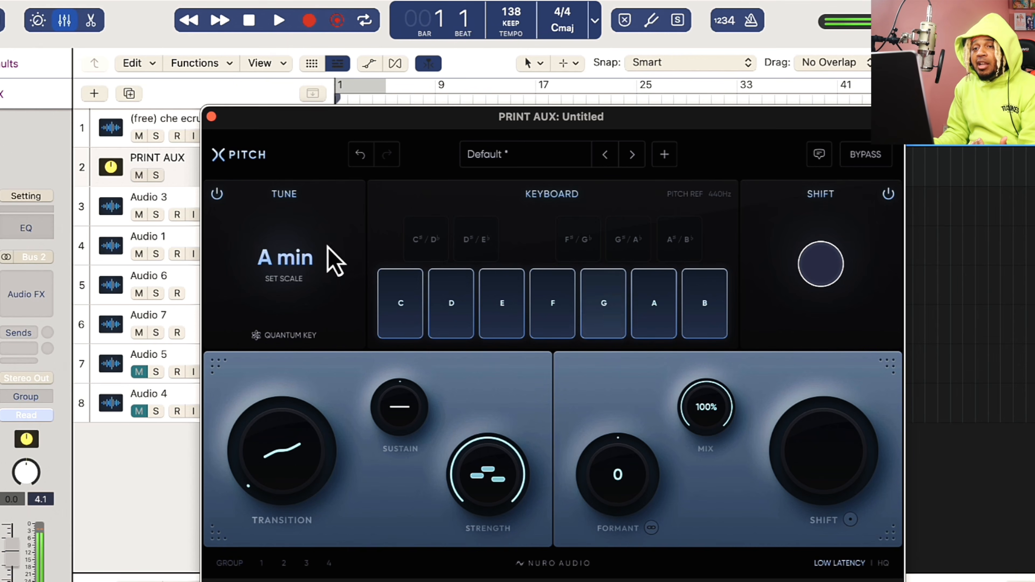
left_click(326, 257)
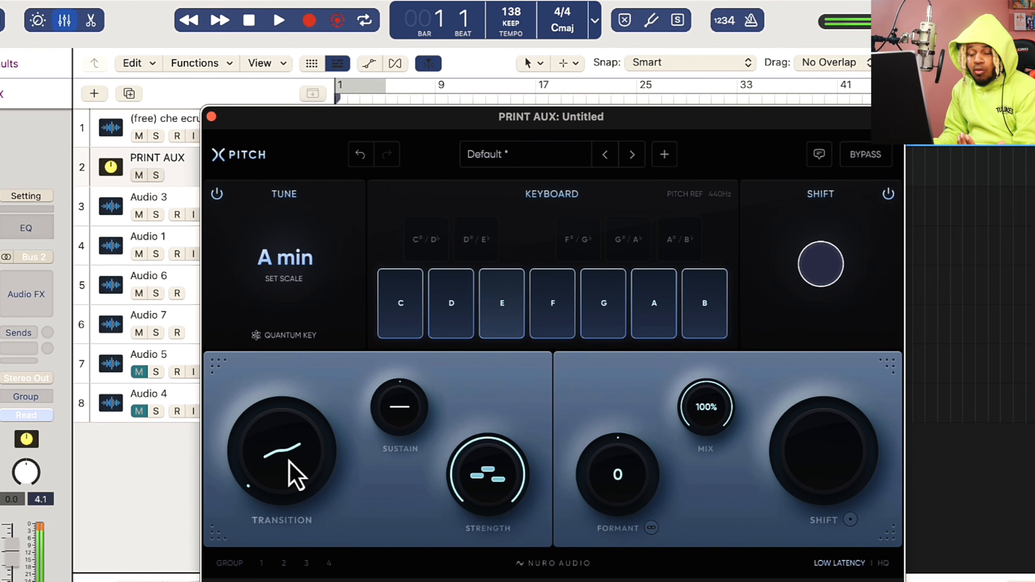
Step: Sweep Transition up to 0.00 ms and back, ending at its slowest setting
left_click_drag(287, 457, 288, 465)
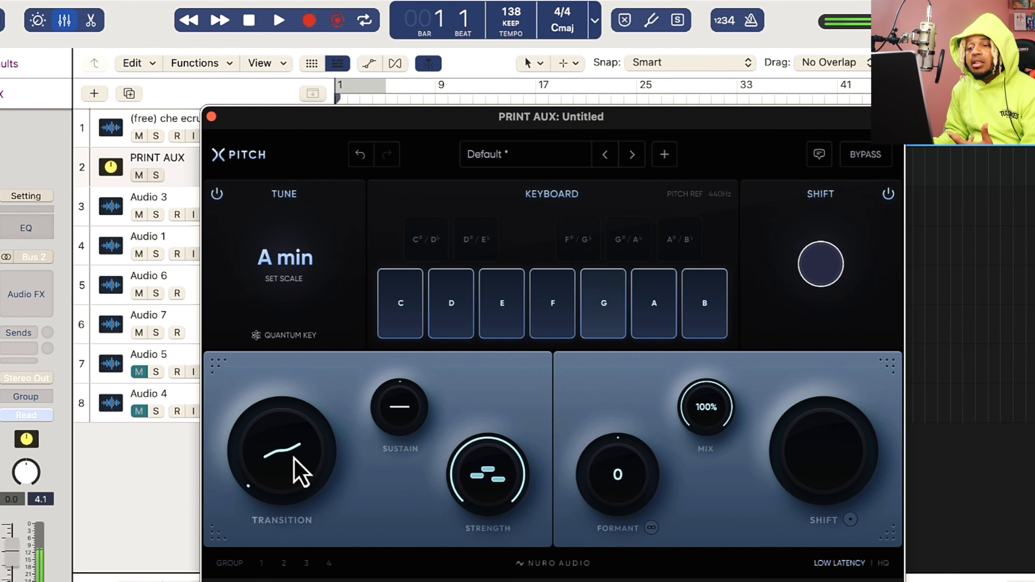
left_click_drag(302, 485, 320, 212)
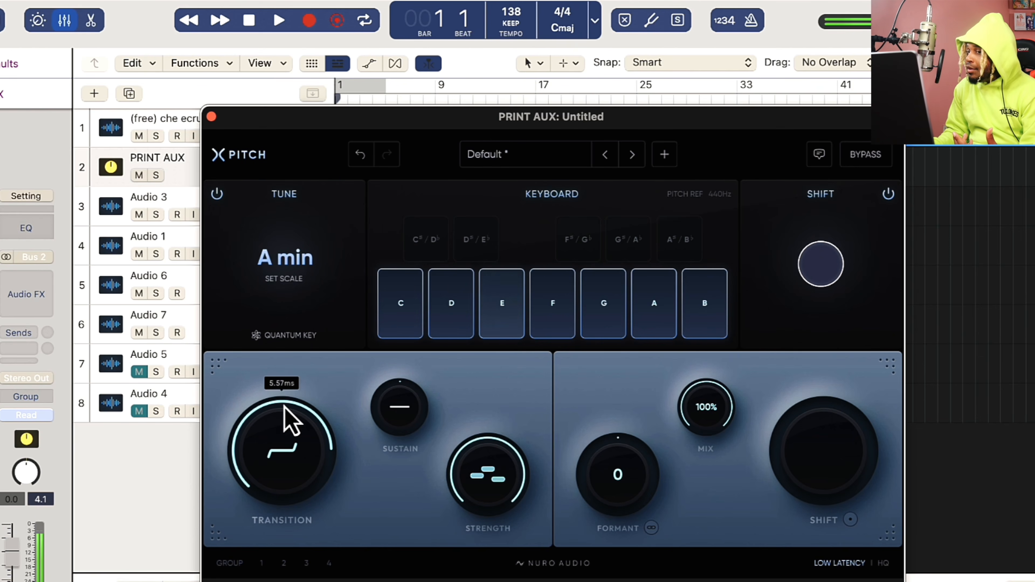
left_click_drag(289, 421, 294, 369)
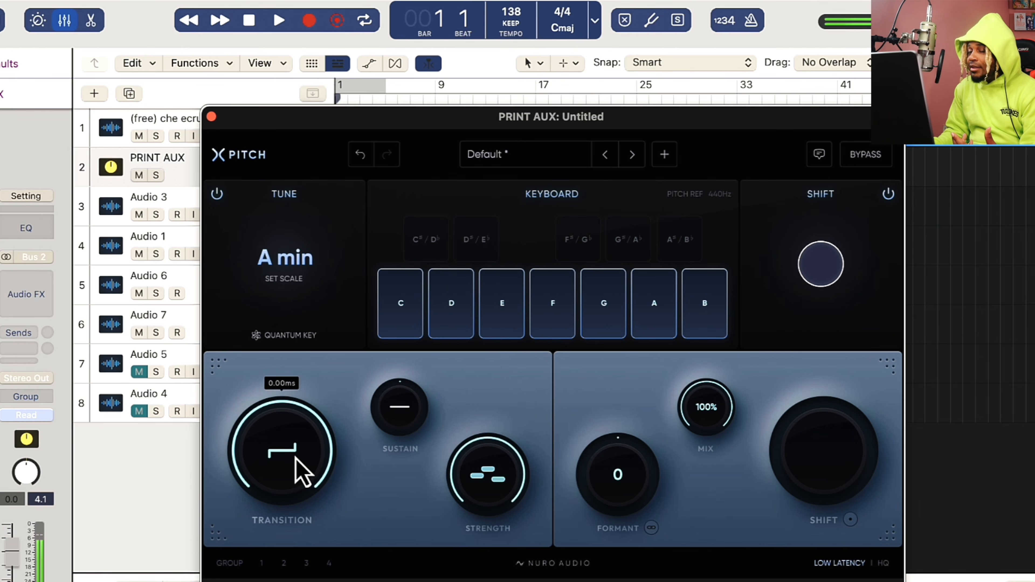
left_click_drag(296, 469, 290, 504)
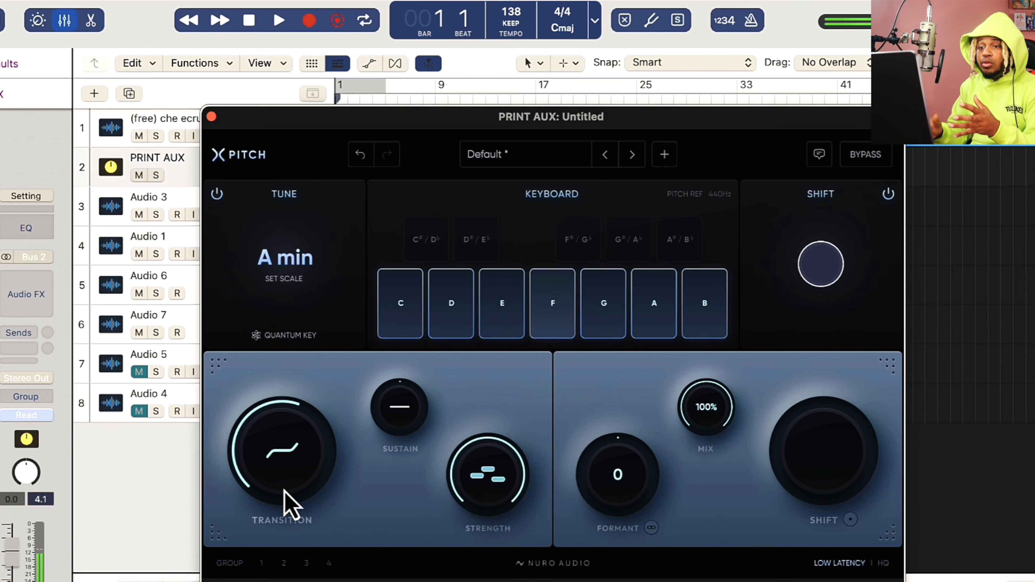
left_click_drag(285, 490, 295, 399)
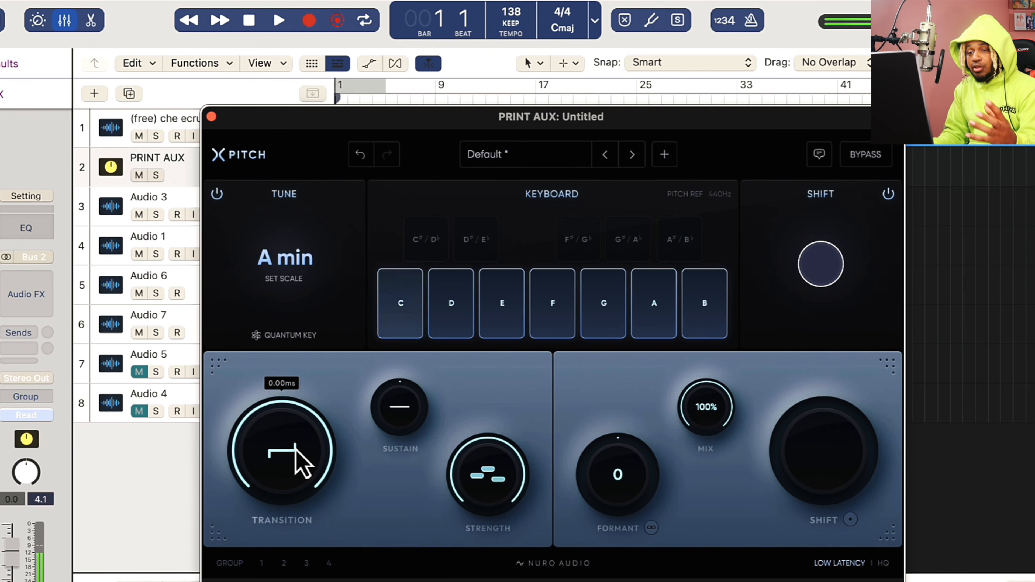
left_click_drag(253, 465, 267, 558)
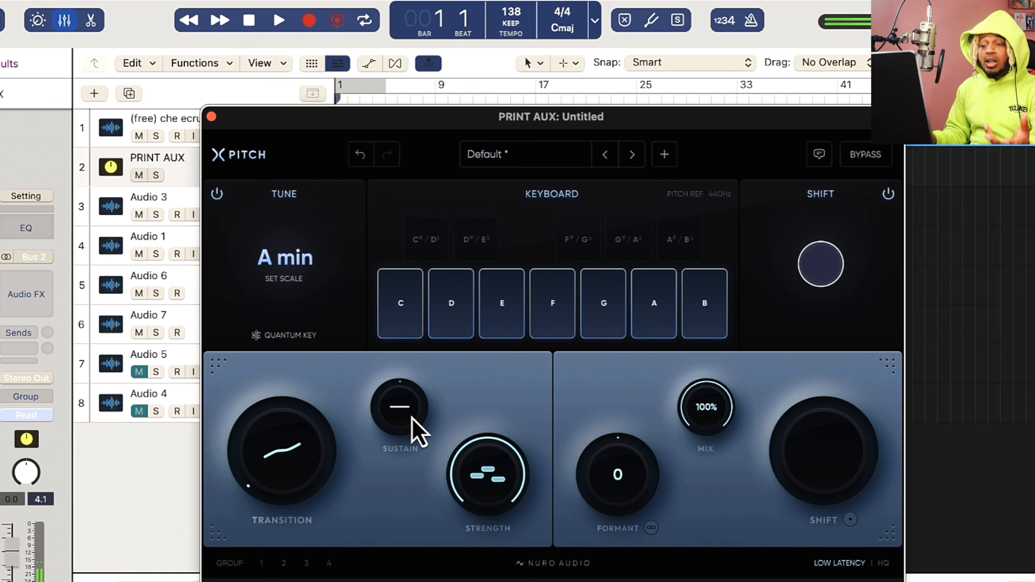
Step: Set Transition to 0.00 ms and lower Strength to its minimum
left_click_drag(408, 410, 407, 412)
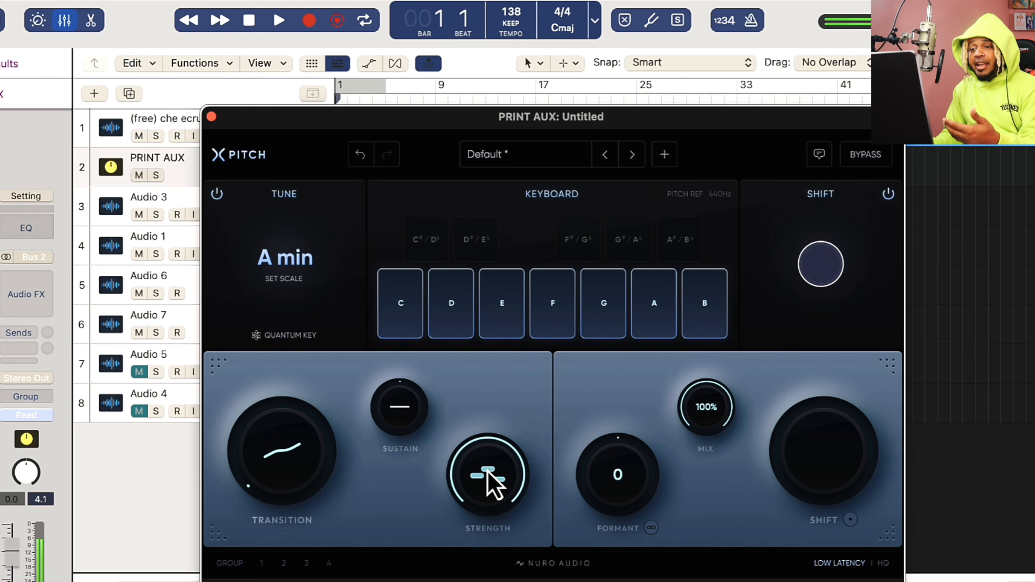
left_click_drag(495, 485, 480, 546)
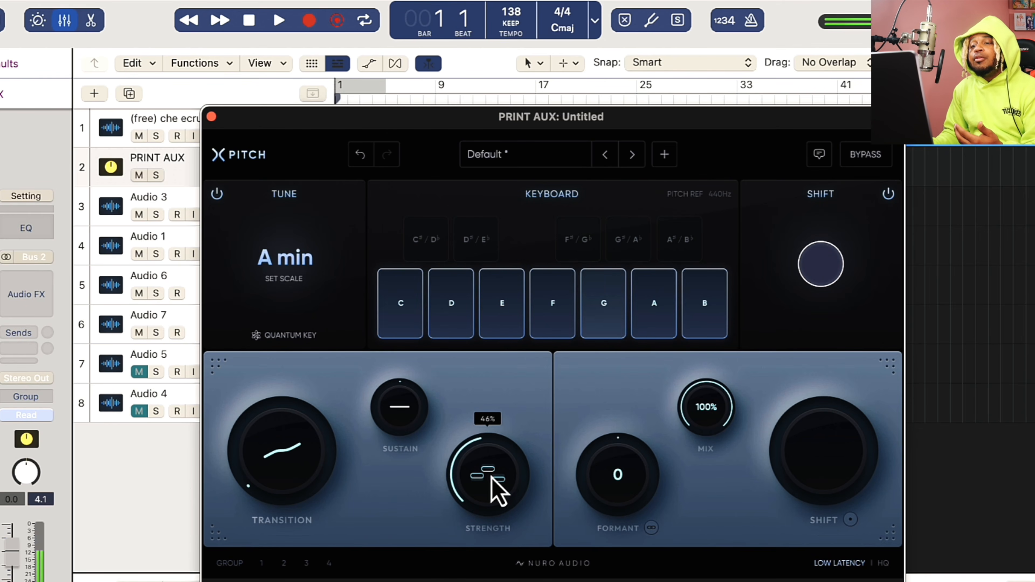
left_click_drag(485, 469, 489, 509)
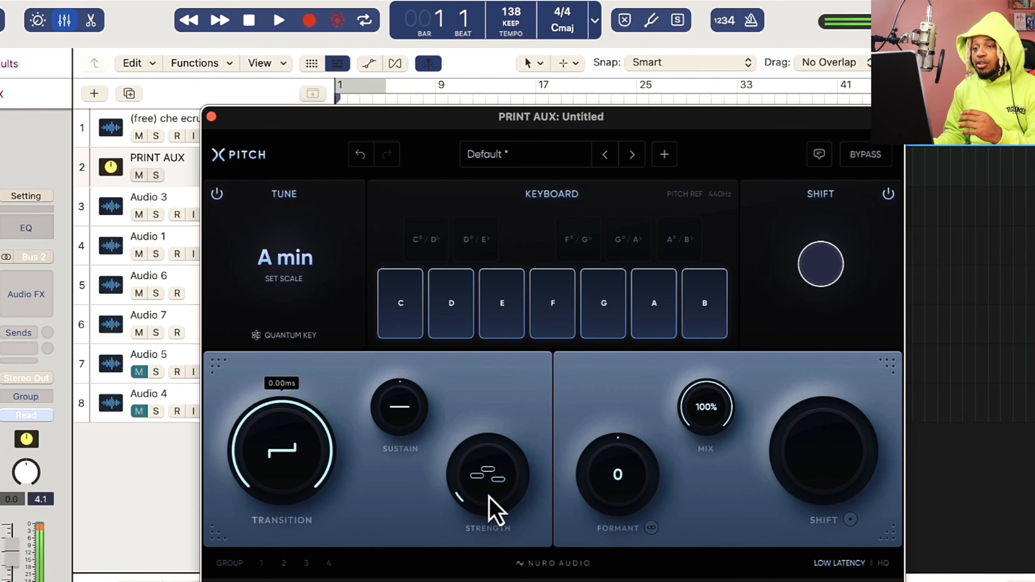
left_click_drag(495, 509, 492, 531)
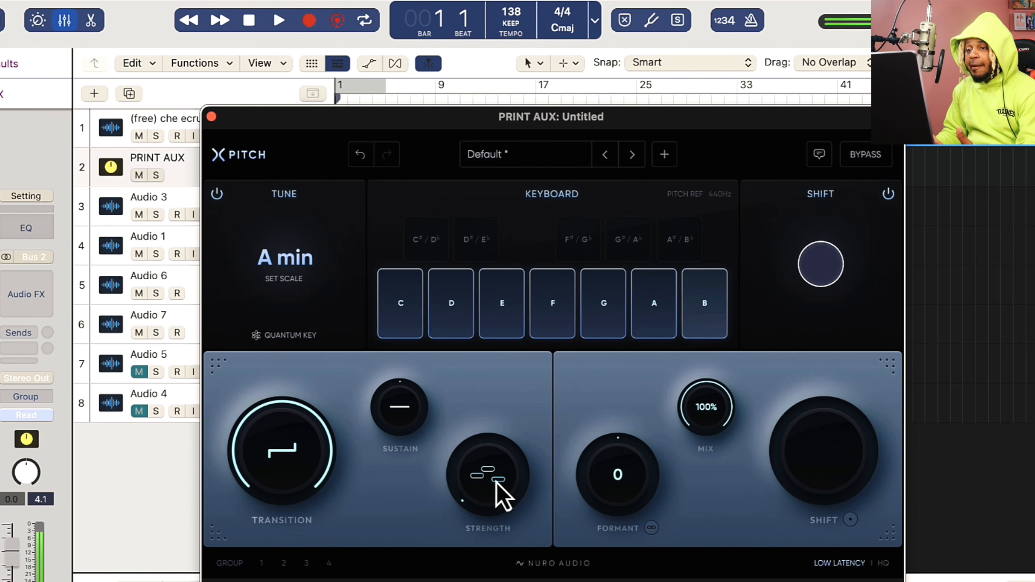
mouse_move(492, 479)
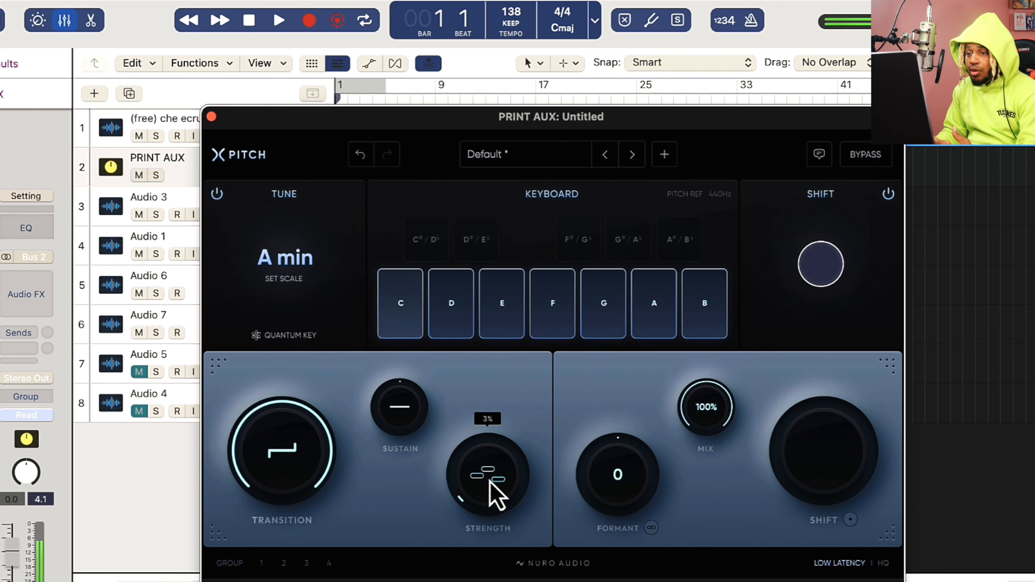
Step: Raise Strength in stages through 51% and 83% up to its maximum
left_click_drag(488, 490, 495, 417)
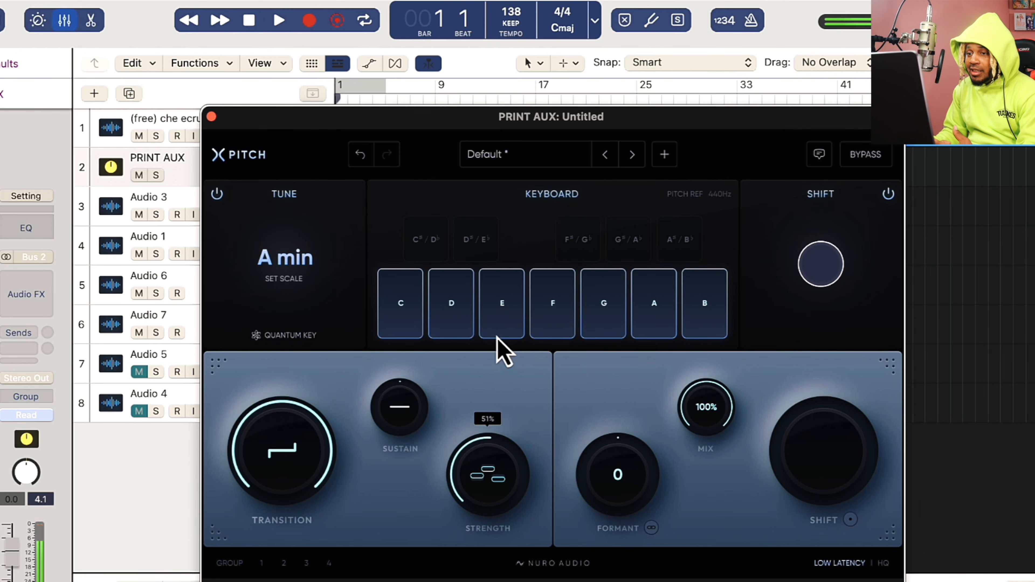
left_click_drag(480, 485, 511, 453)
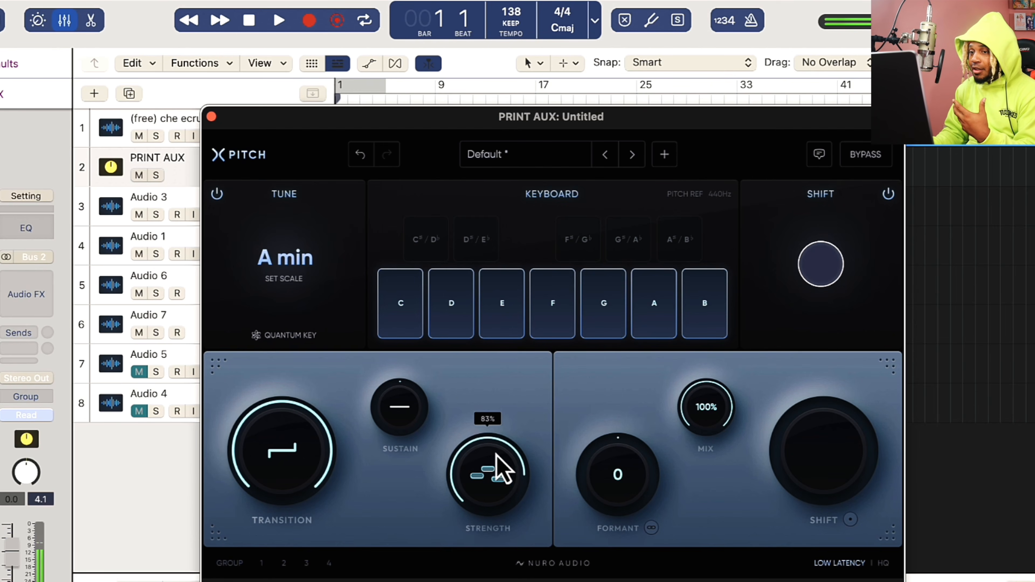
left_click_drag(499, 492, 519, 430)
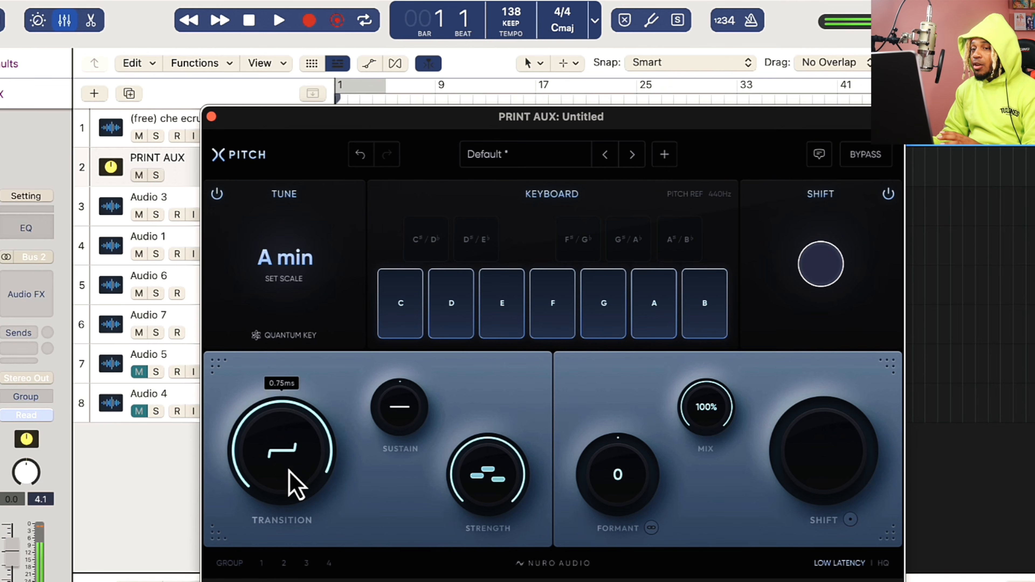
Step: Try Transition at 156 ms, and return it to 0.00 ms for the hardest tuning
left_click_drag(294, 485, 294, 452)
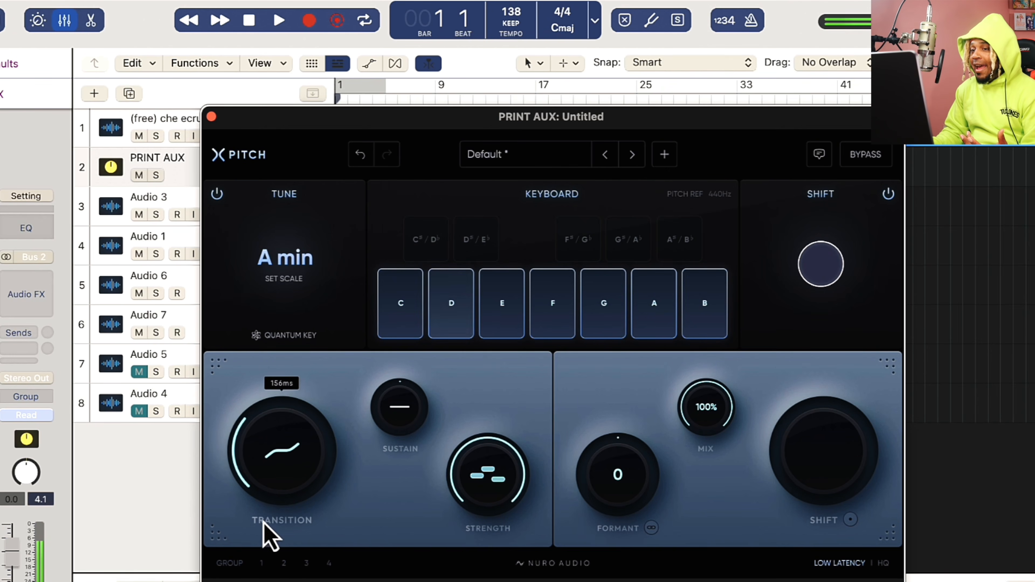
left_click_drag(340, 490, 343, 310)
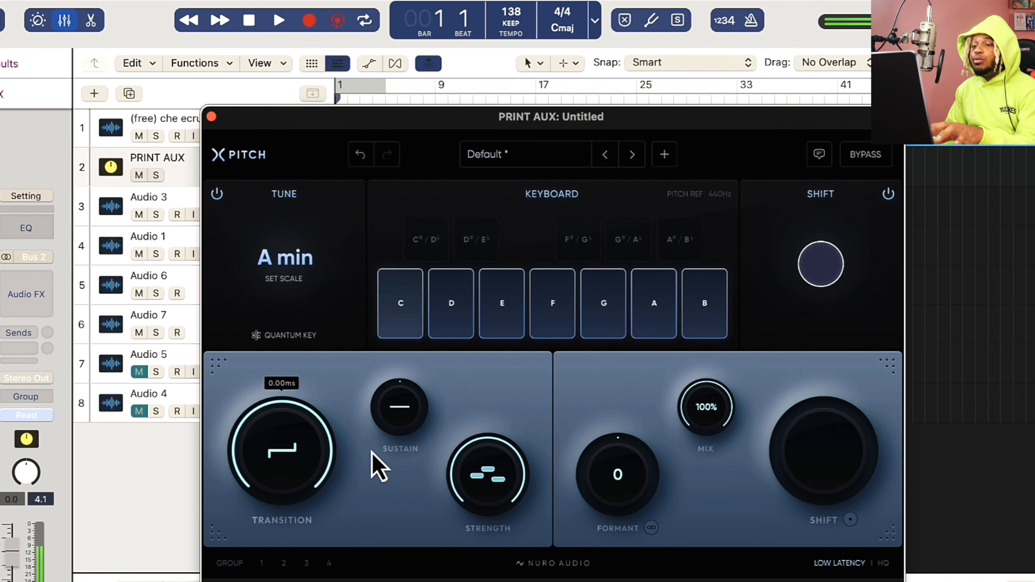
Step: Lower Strength in stages through 55% and 49% down to its minimum, keeping Transition at 0.00 ms
left_click_drag(493, 501, 480, 570)
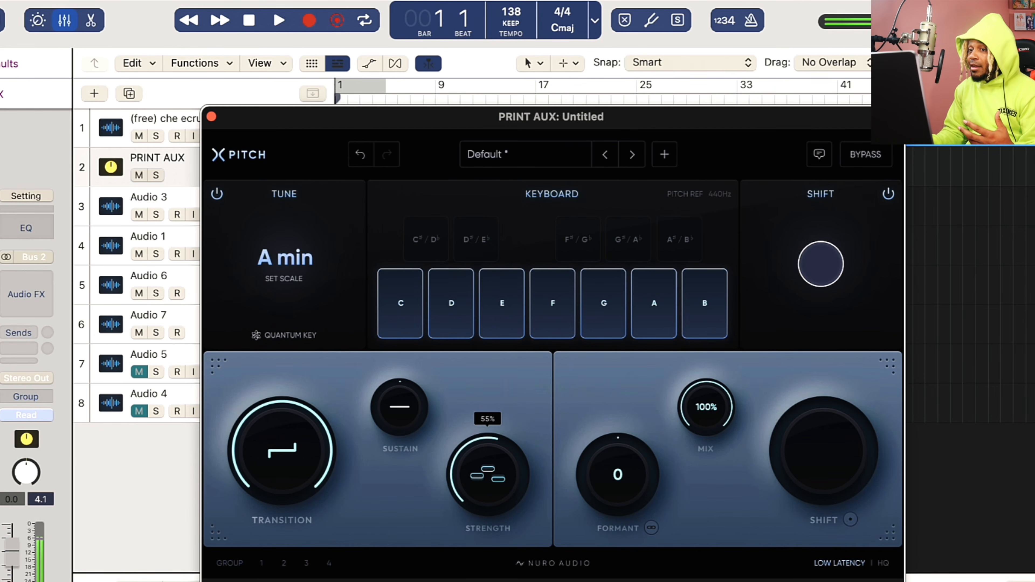
left_click_drag(487, 481, 487, 499)
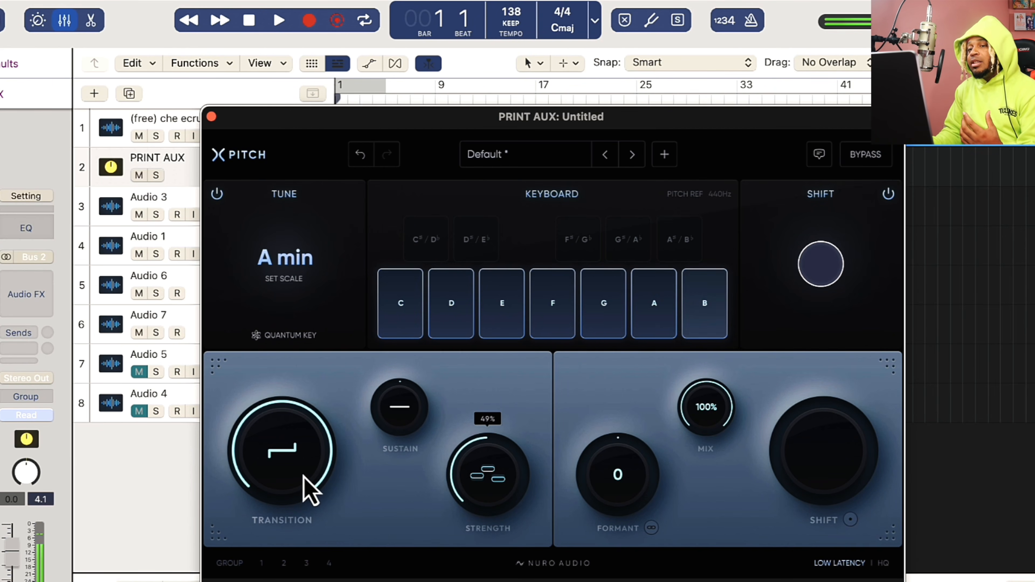
mouse_move(310, 442)
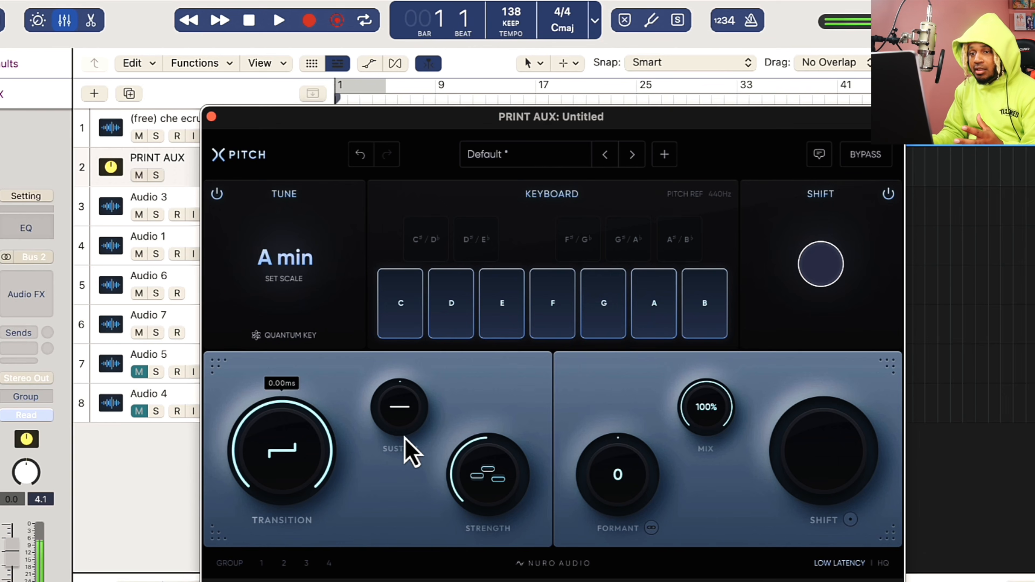
left_click_drag(485, 471, 485, 536)
left_click_drag(308, 457, 302, 488)
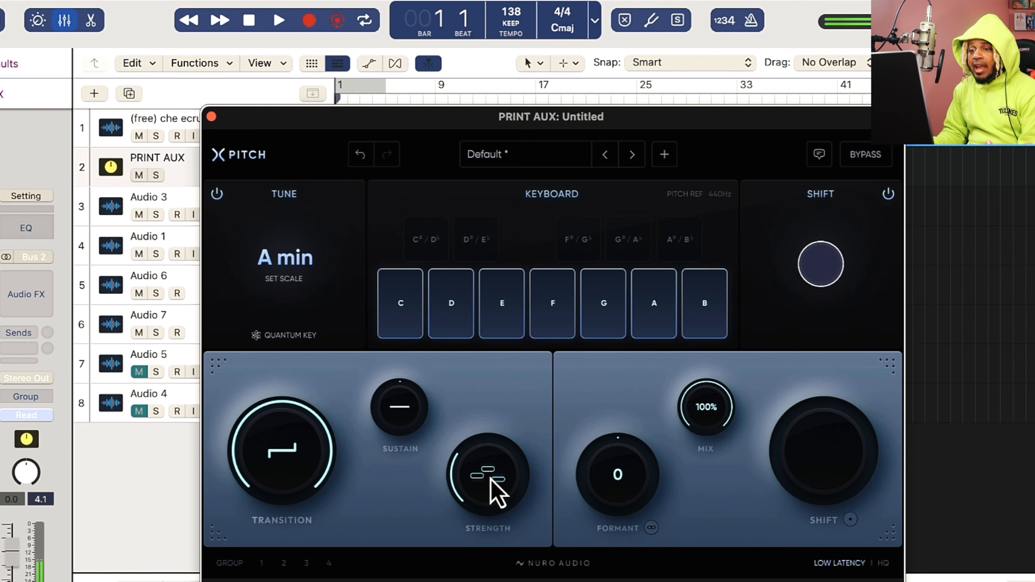
left_click_drag(495, 565, 493, 579)
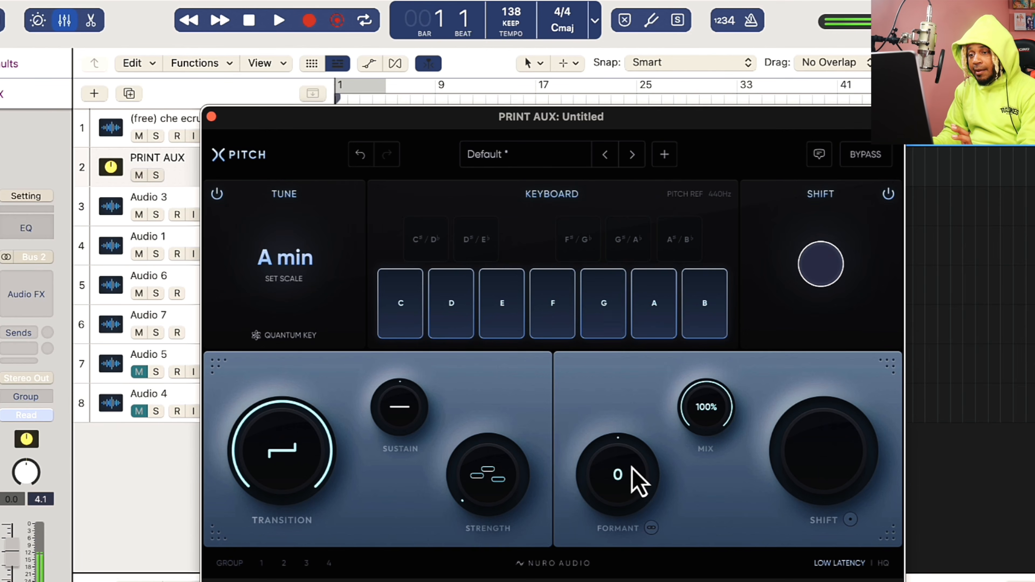
Step: Try the Formant at -7.7 and -6.3, and lower the Mix to about 42% and below
left_click_drag(626, 470, 622, 505)
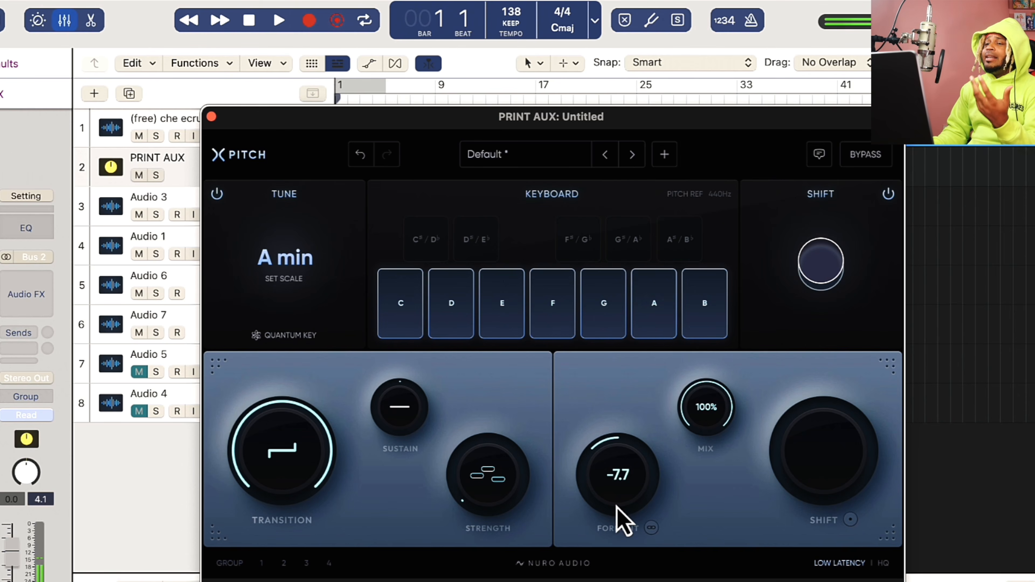
left_click_drag(616, 507, 616, 524)
left_click_drag(608, 574, 615, 489)
left_click_drag(723, 416, 698, 555)
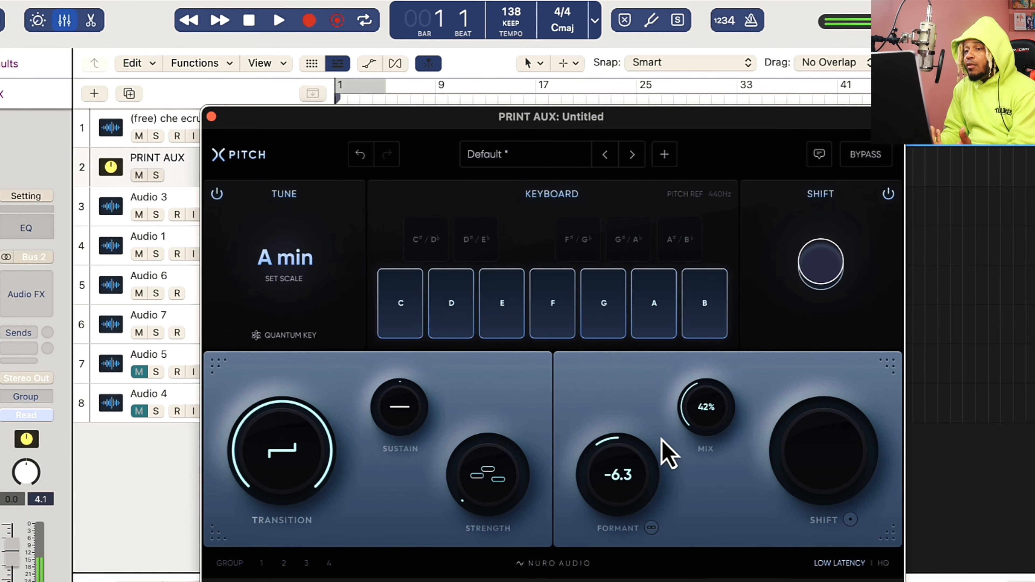
left_click_drag(693, 427, 695, 494)
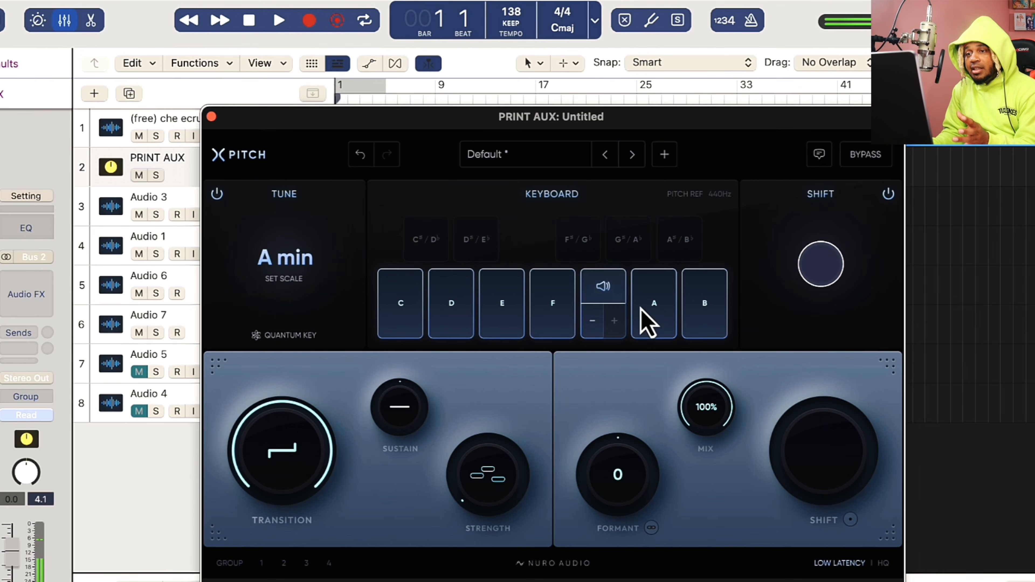
Step: Take the note F out of the A minor scale and add it back
left_click(547, 323)
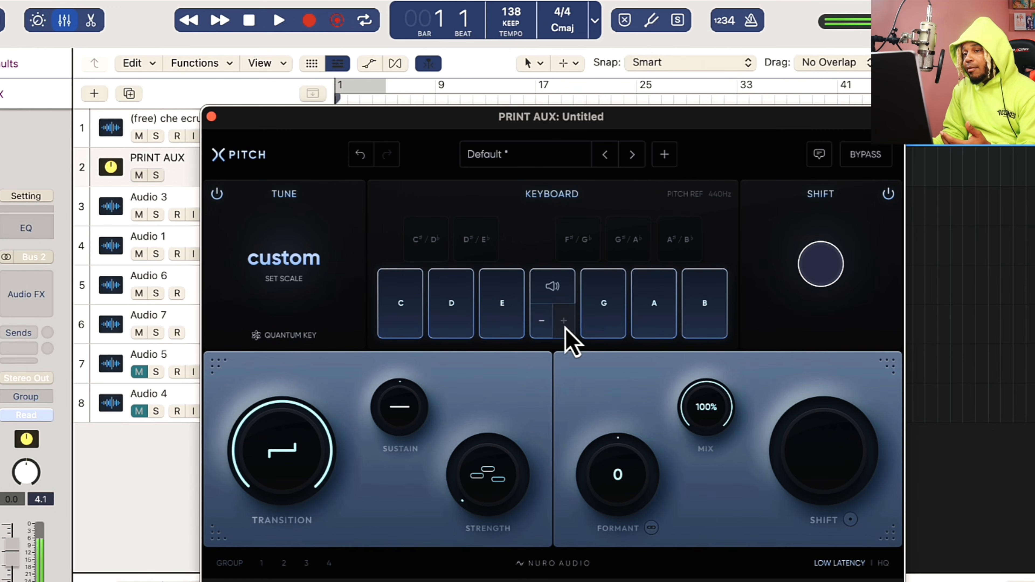
left_click(555, 300)
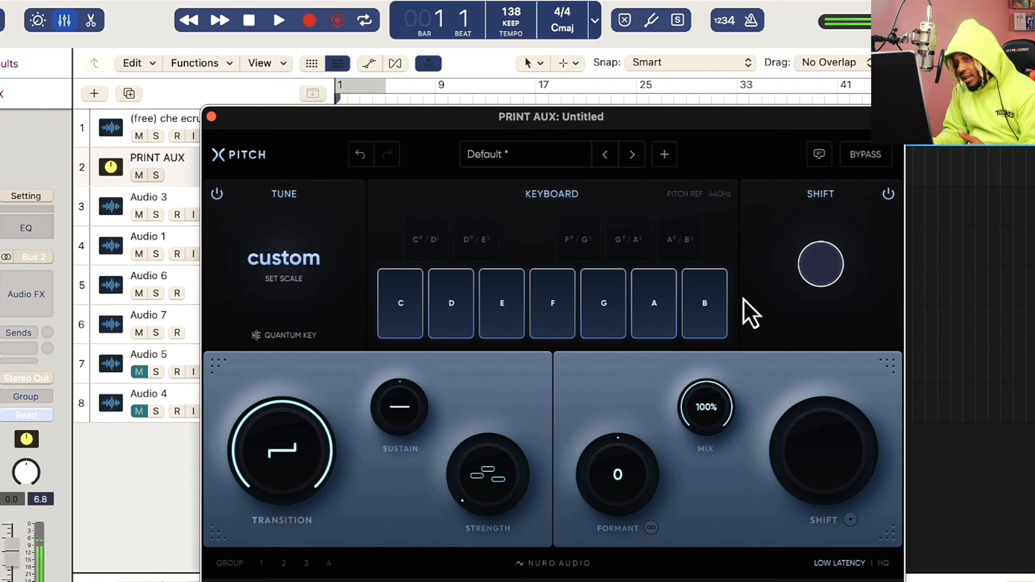
Step: Use Quantum Key to set a custom scale of C, C♯, E, G, G♯, A, A♯ and B
left_click(276, 249)
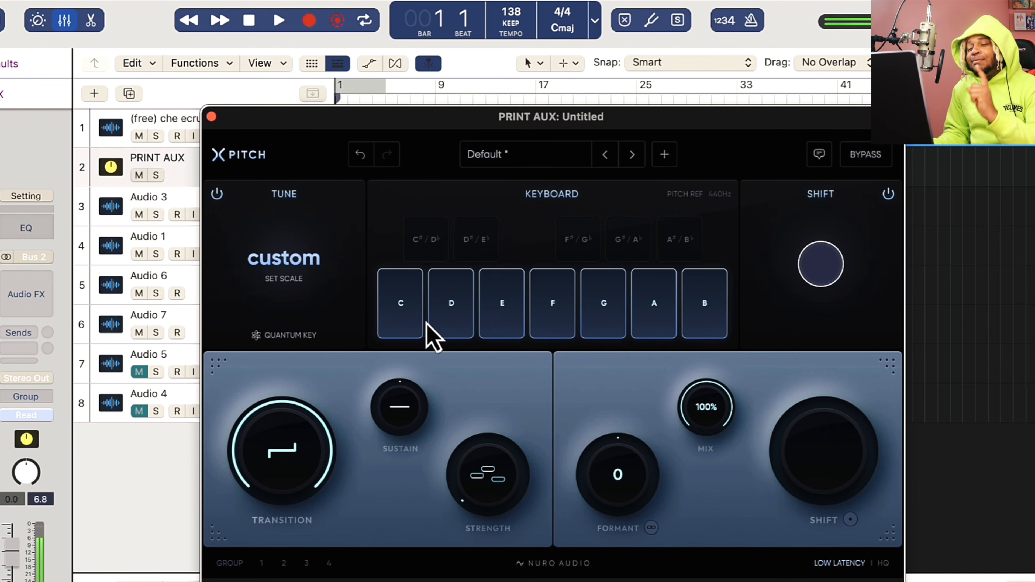
left_click(300, 337)
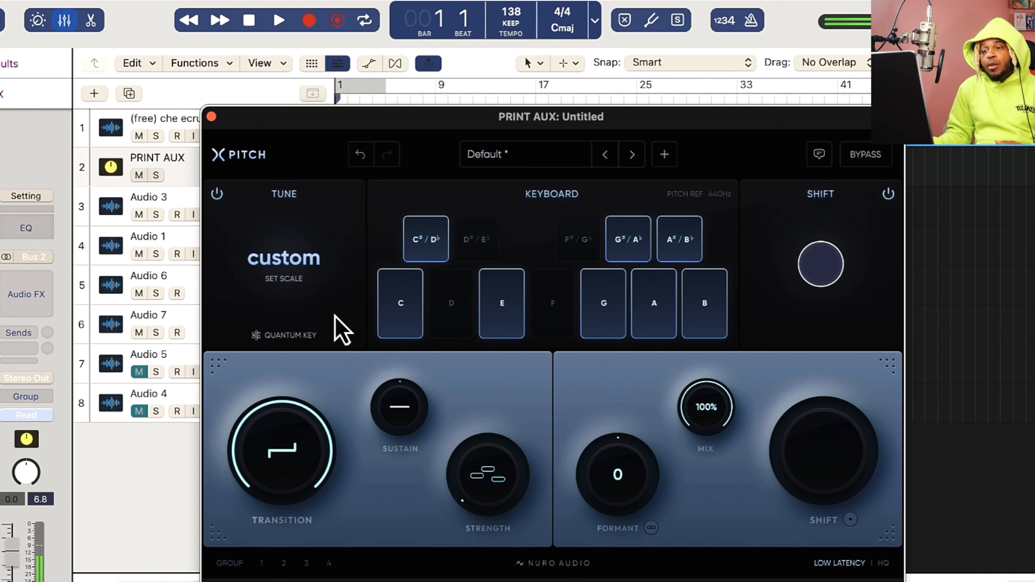
Step: Raise Strength to 100% and play the song from the beginning
left_click_drag(491, 469, 479, 72)
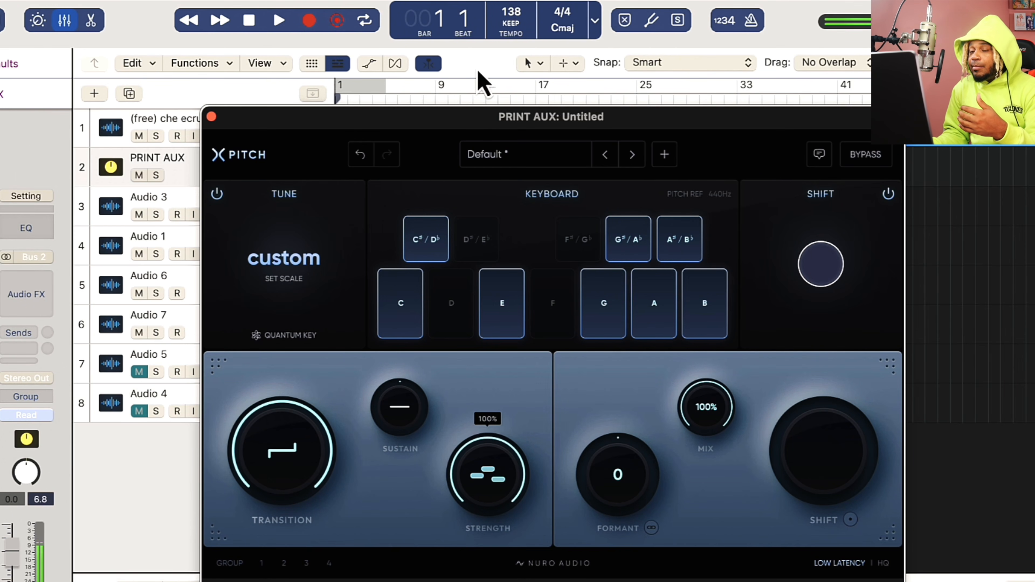
key("space")
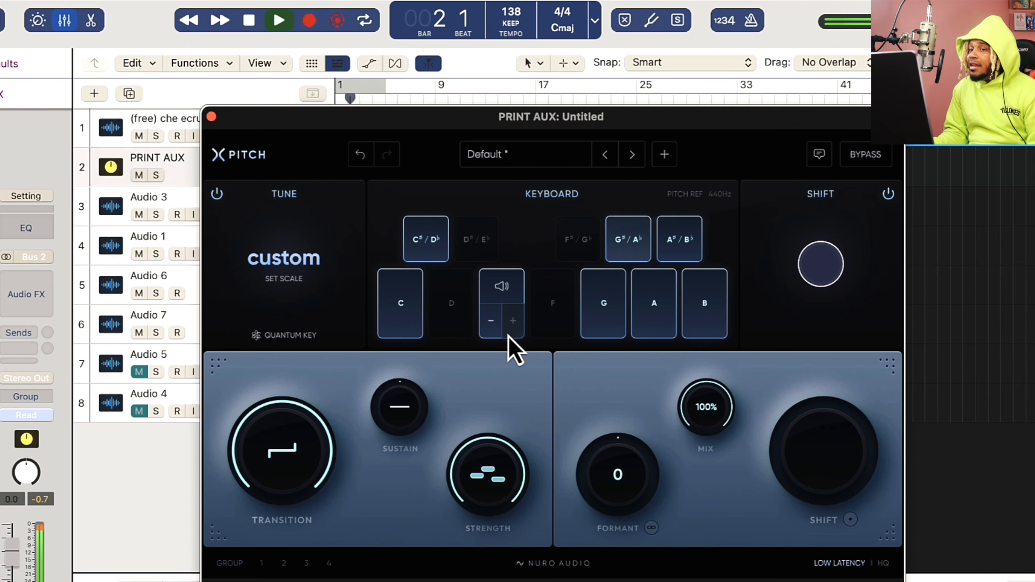
Step: Remove the note C♯/D♭ from the custom scale
mouse_move(440, 249)
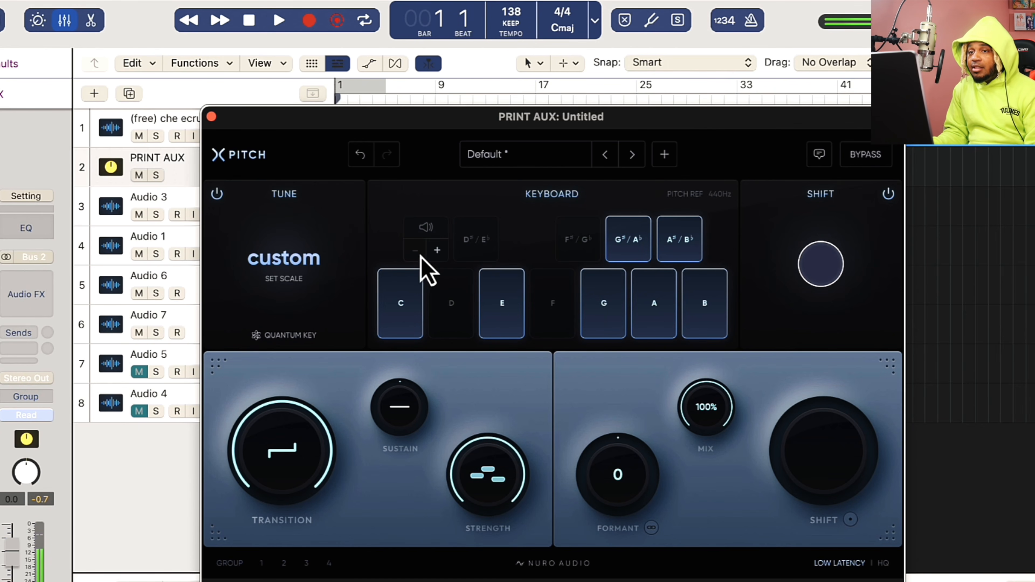
Step: Play the song from the beginning with the edited custom scale and stop it
mouse_move(616, 263)
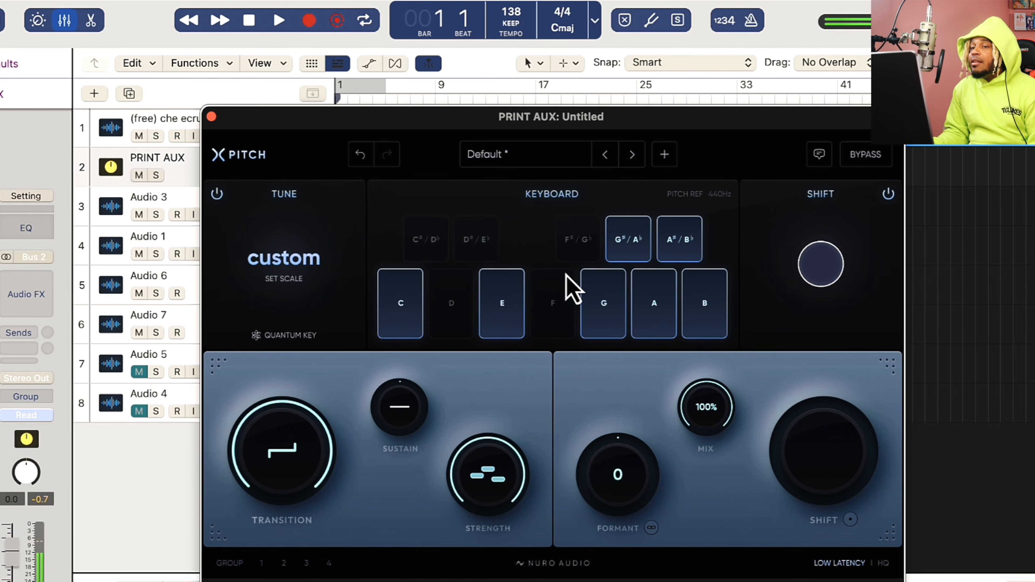
mouse_move(462, 316)
mouse_move(693, 342)
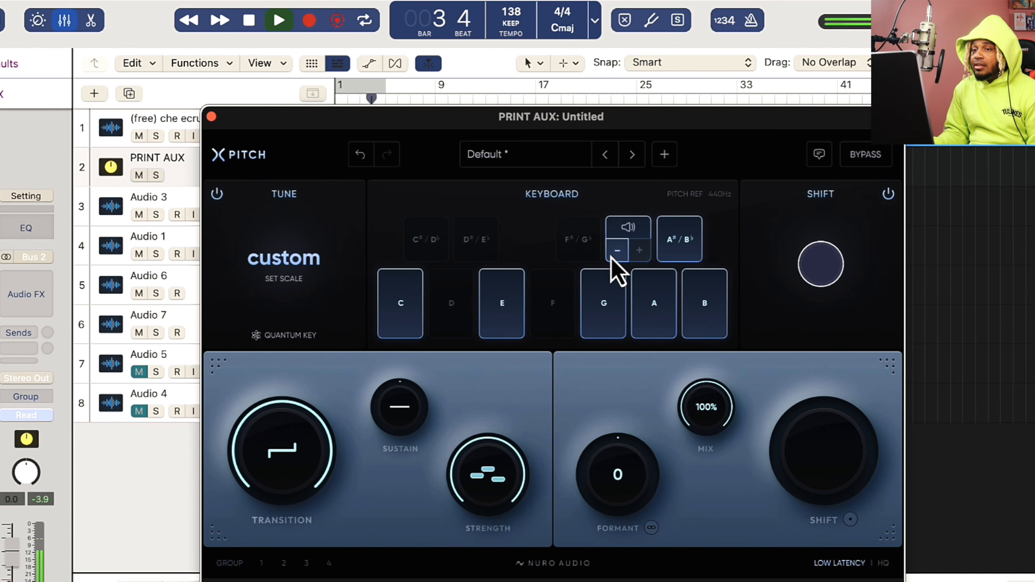
mouse_move(489, 330)
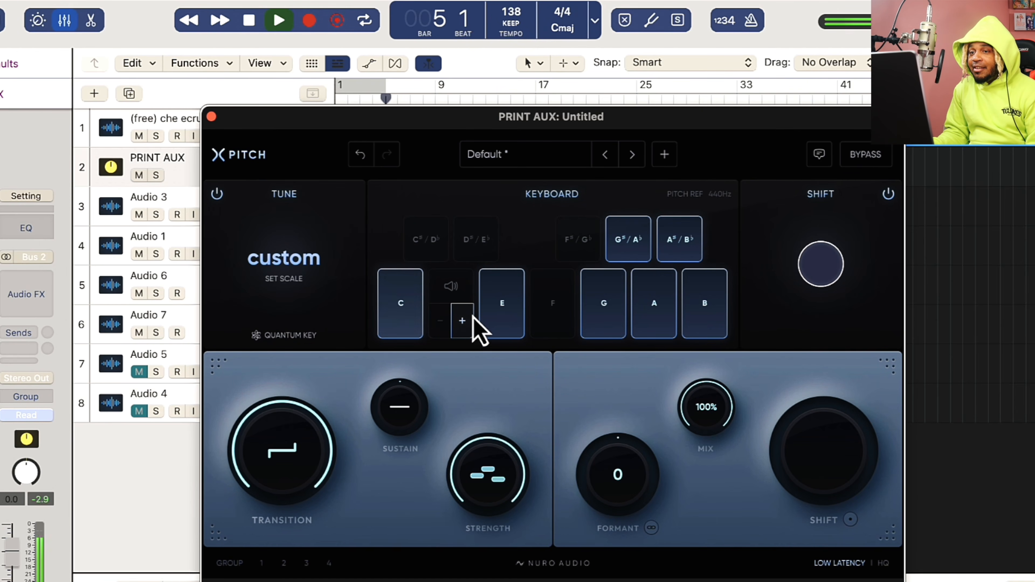
key("space")
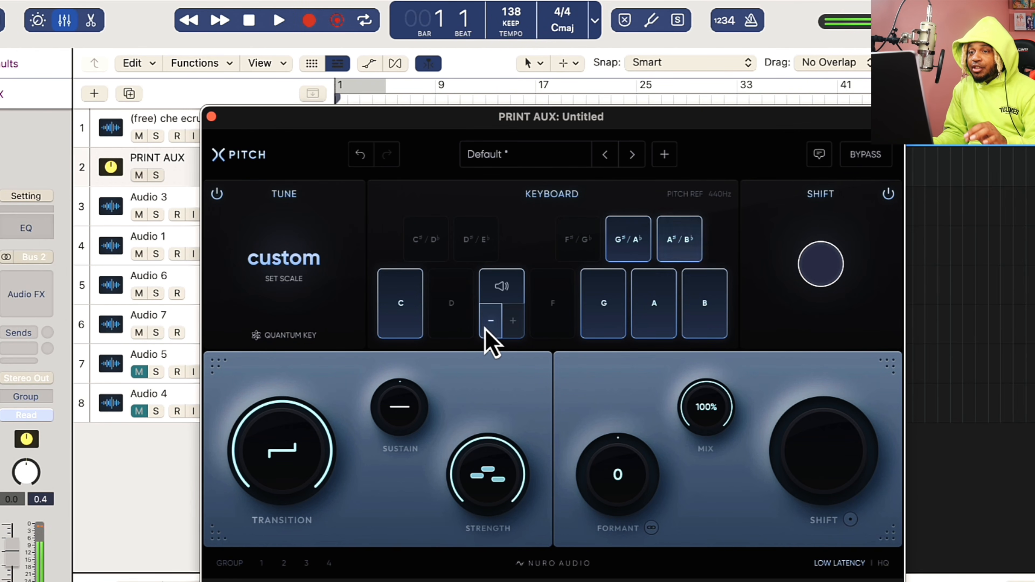
Step: Add D and F to the custom scale, take out G♯/A♭ and A♯/B♭, and set the scale to A minor
left_click(469, 335)
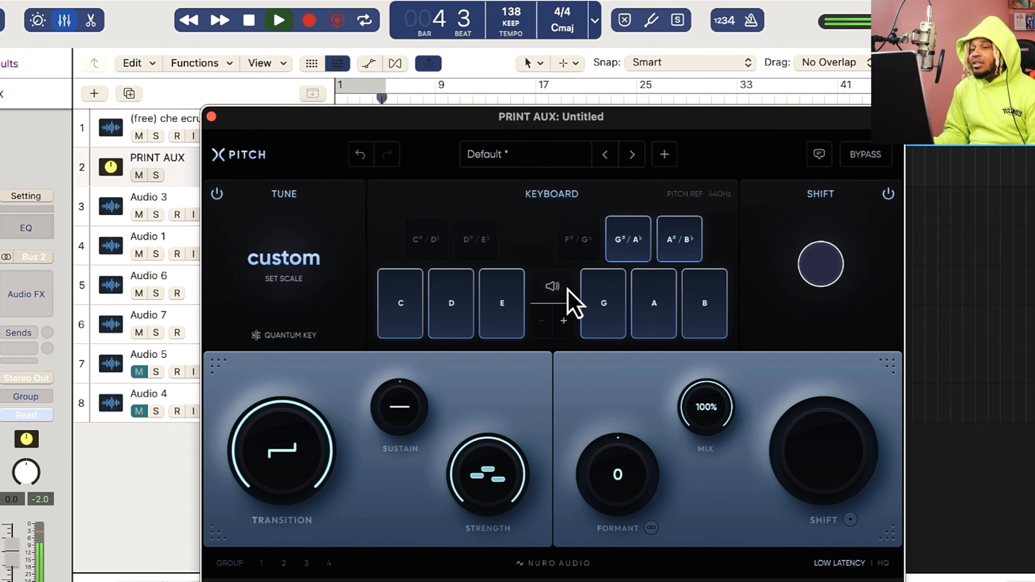
left_click(563, 321)
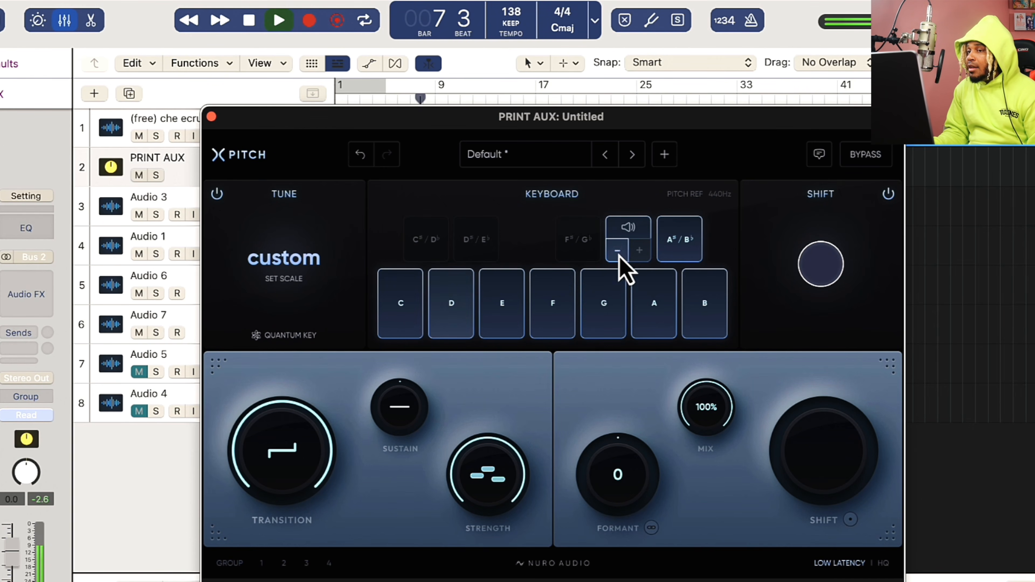
key("space")
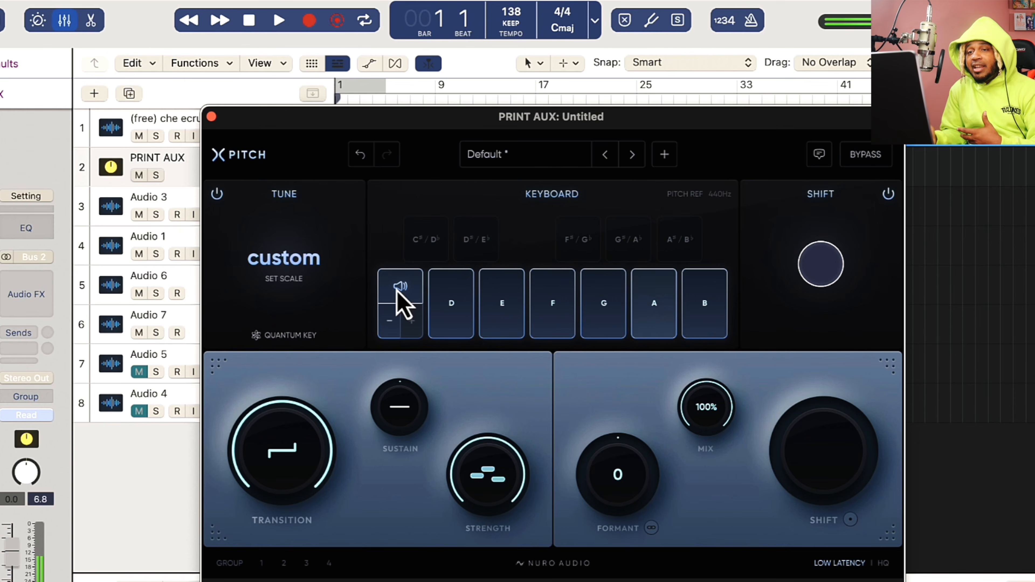
left_click(261, 258)
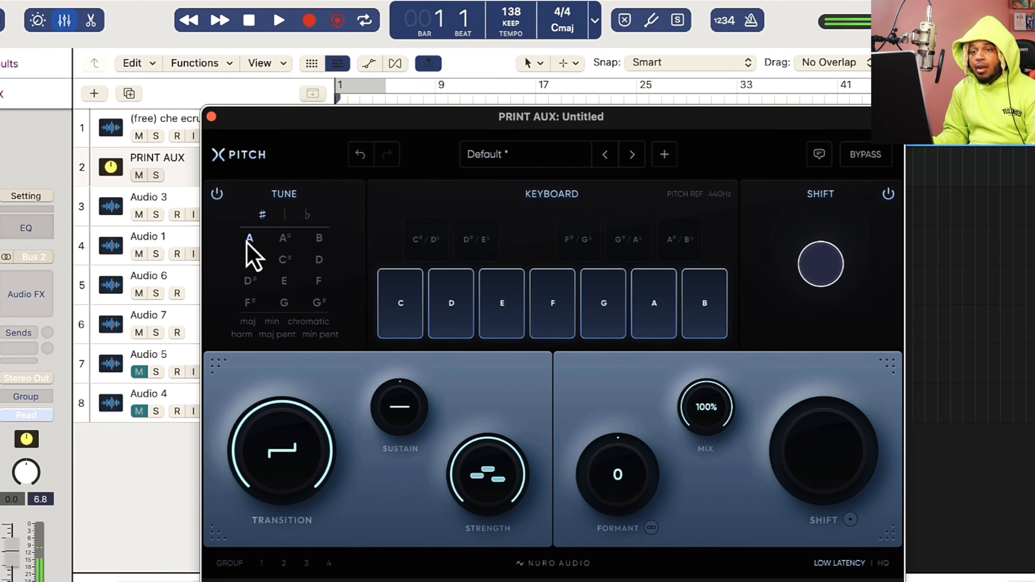
left_click(272, 322)
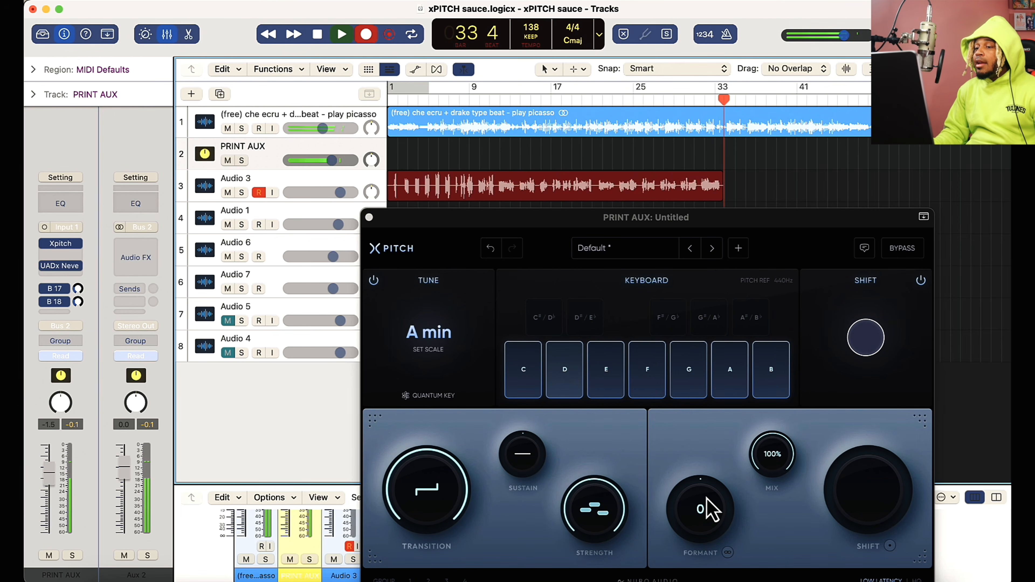
Step: Lower Formant to -8.3 and Mix to 37% while the vocal records on Audio 3
left_click_drag(707, 513, 709, 519)
left_click_drag(702, 515, 676, 527)
left_click_drag(776, 467, 748, 571)
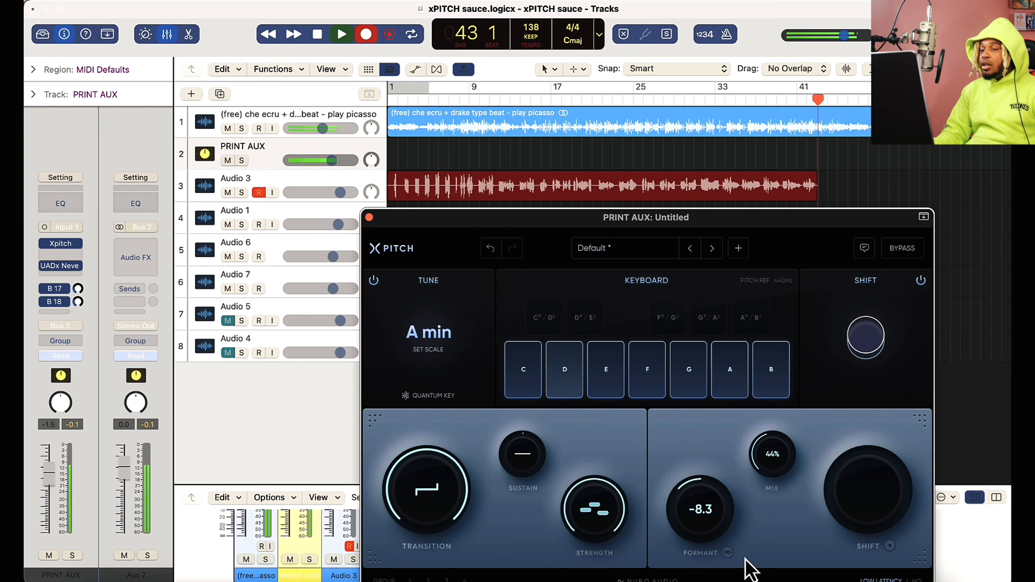
left_click_drag(767, 448, 774, 479)
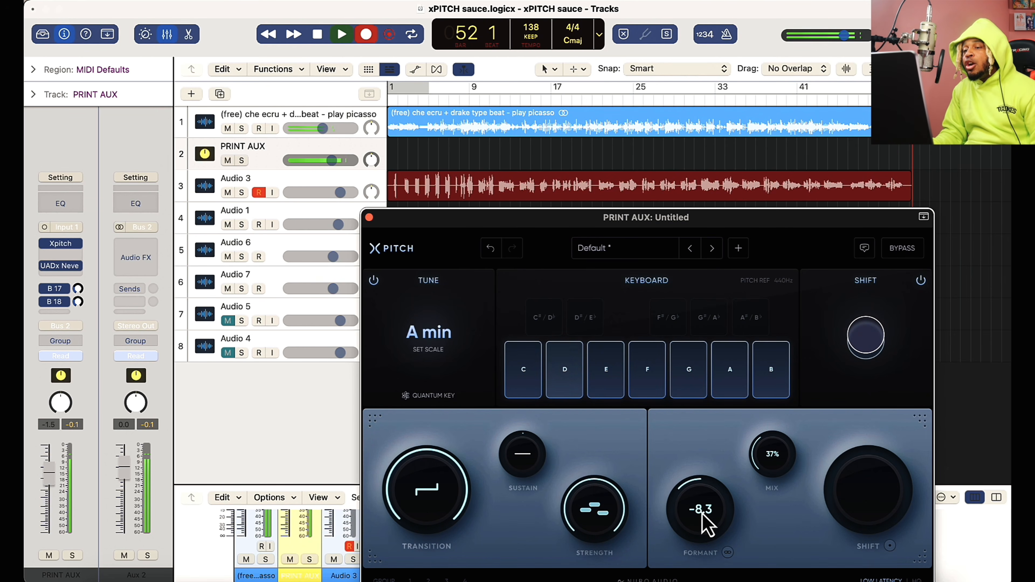
Step: Raise Formant to +6, reset it to 0, and stop the recording
left_click_drag(707, 515, 709, 434)
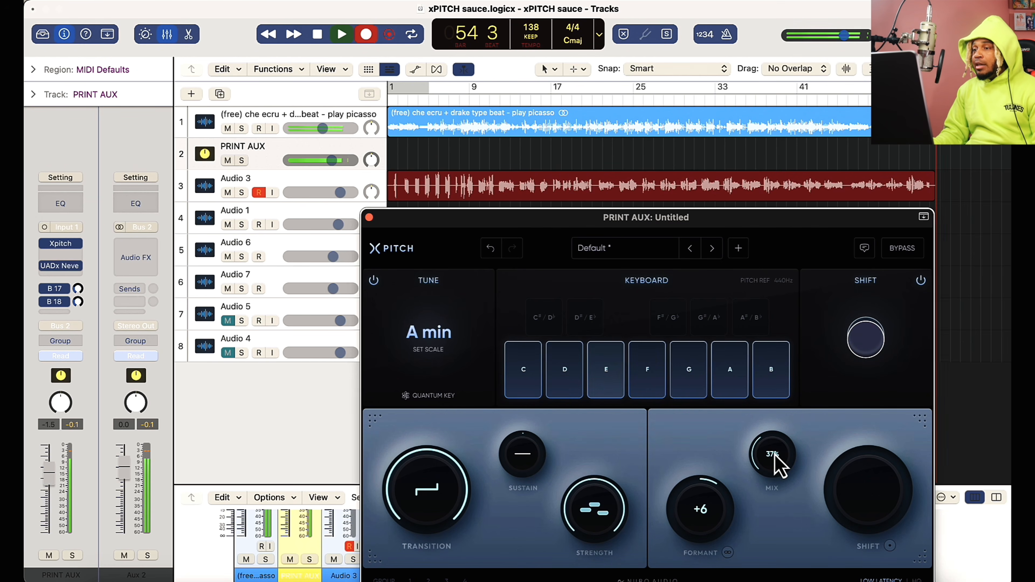
double_click(709, 515)
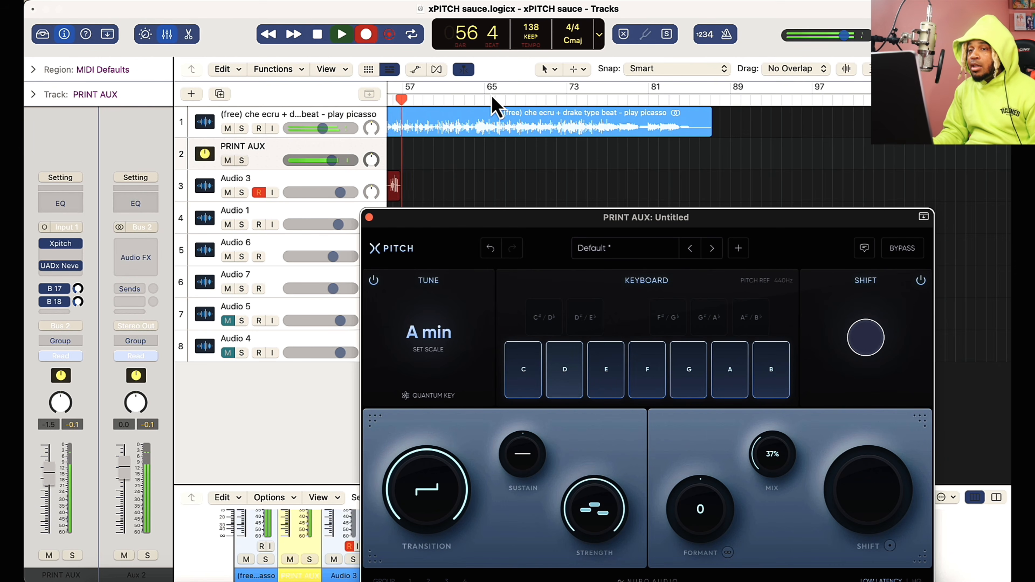
scroll(492, 184, "left", 15)
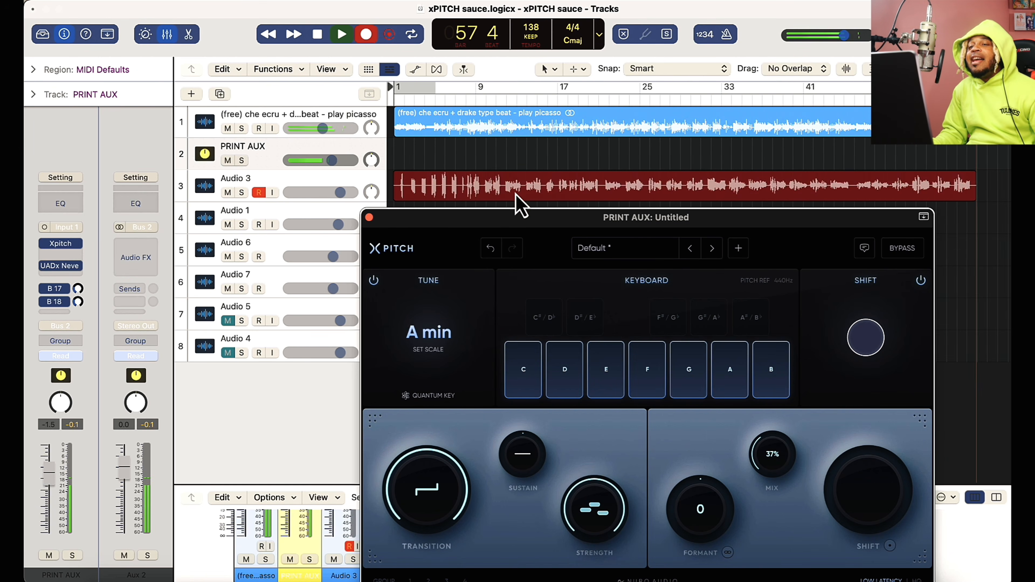
key("space")
Step: Move the recorded region from the Audio 3 track to Audio 1 and play it back with the beat
left_click_drag(498, 226, 493, 285)
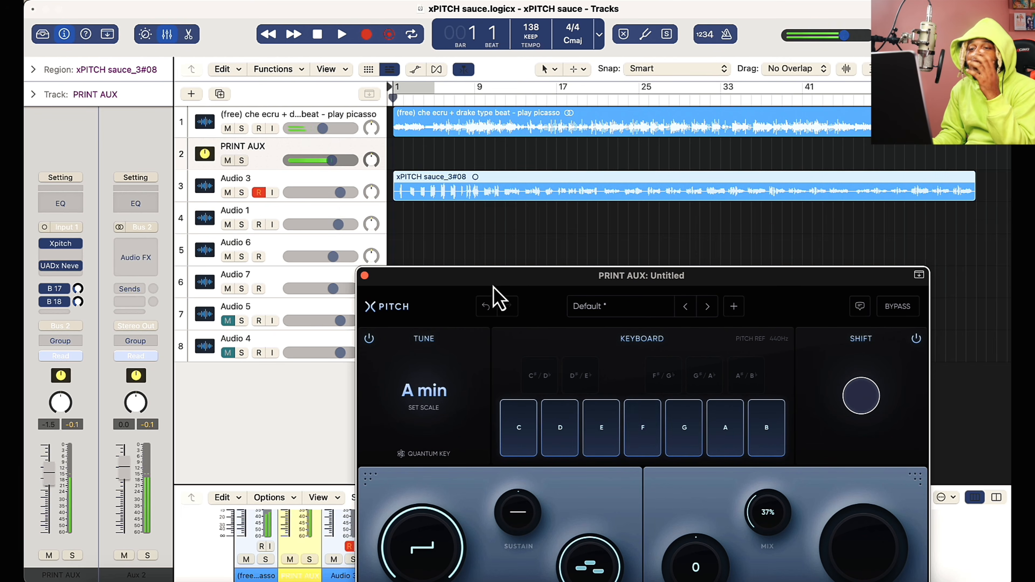
mouse_move(501, 198)
left_mouse_down()
mouse_move(492, 249)
mouse_move(476, 244)
mouse_move(484, 205)
left_mouse_up()
double_click(469, 99)
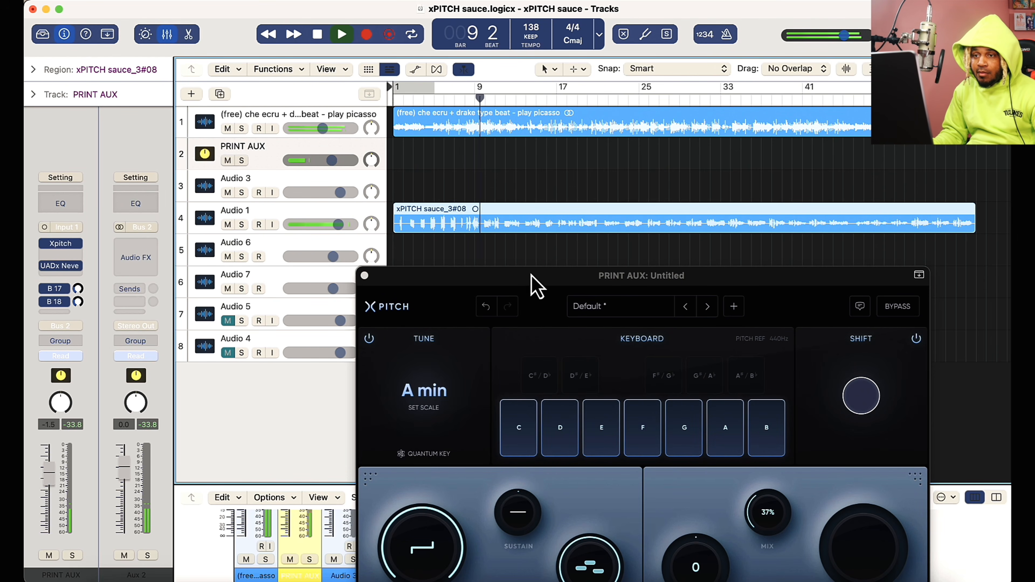
left_click_drag(534, 277, 598, 263)
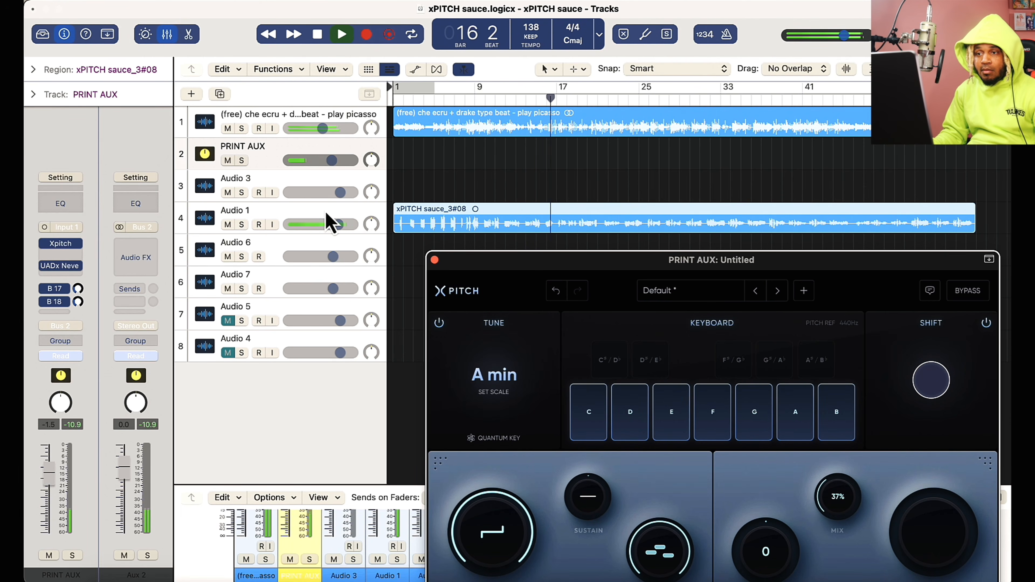
left_click(317, 35)
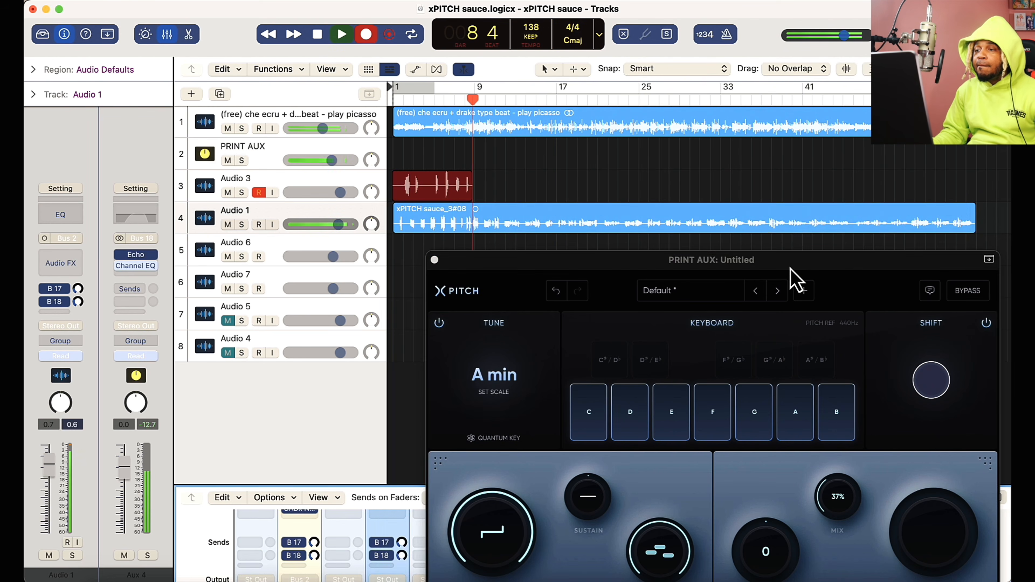
Step: Raise Mix to 100% and set Formant to -11.9 and finally -6.1 while a second take records on Audio 3
left_click_drag(788, 263, 750, 204)
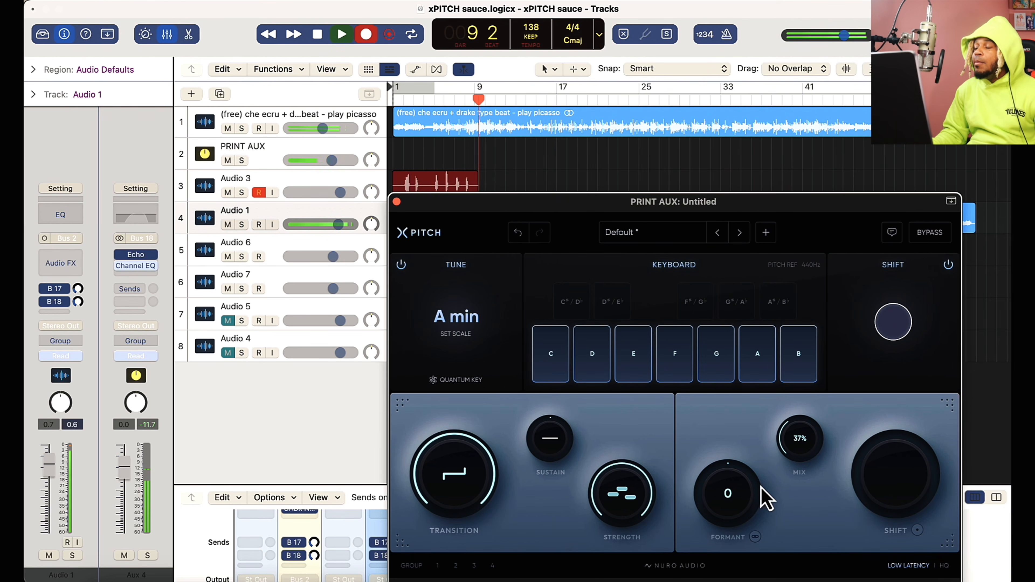
left_click_drag(743, 504, 724, 534)
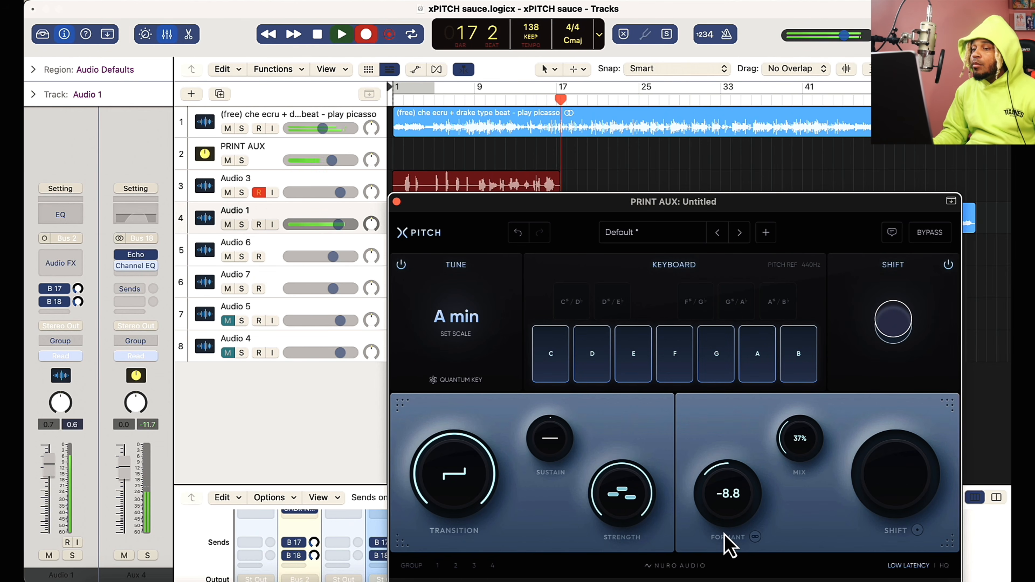
left_click_drag(723, 533, 724, 538)
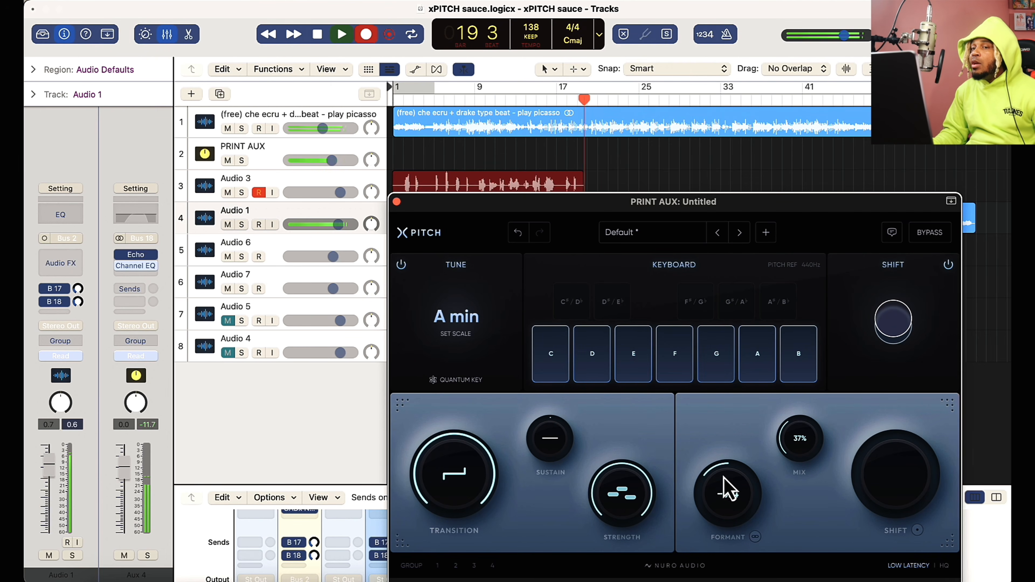
left_click_drag(723, 476, 729, 515)
left_click_drag(797, 440, 800, 232)
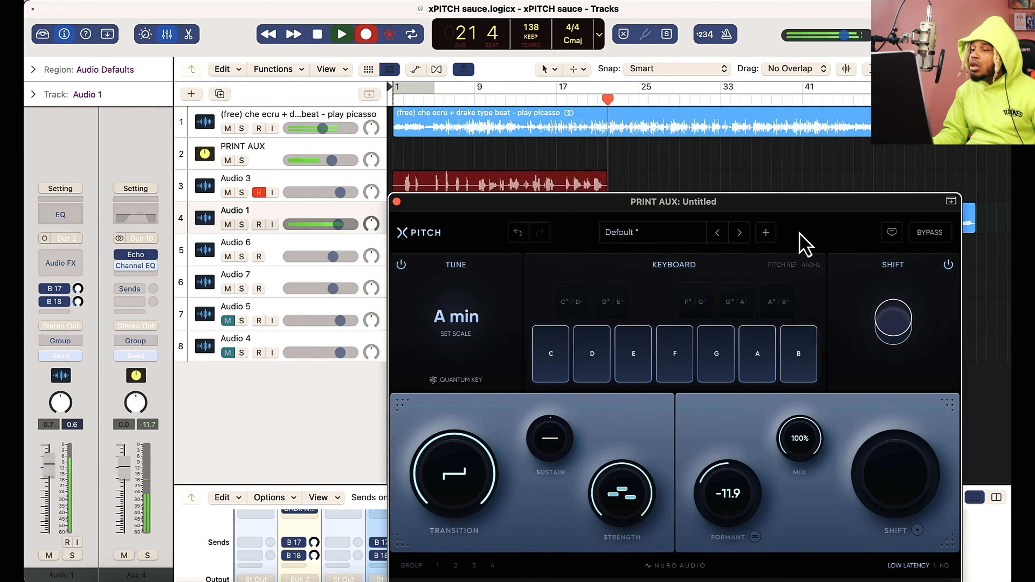
left_click_drag(724, 499, 715, 449)
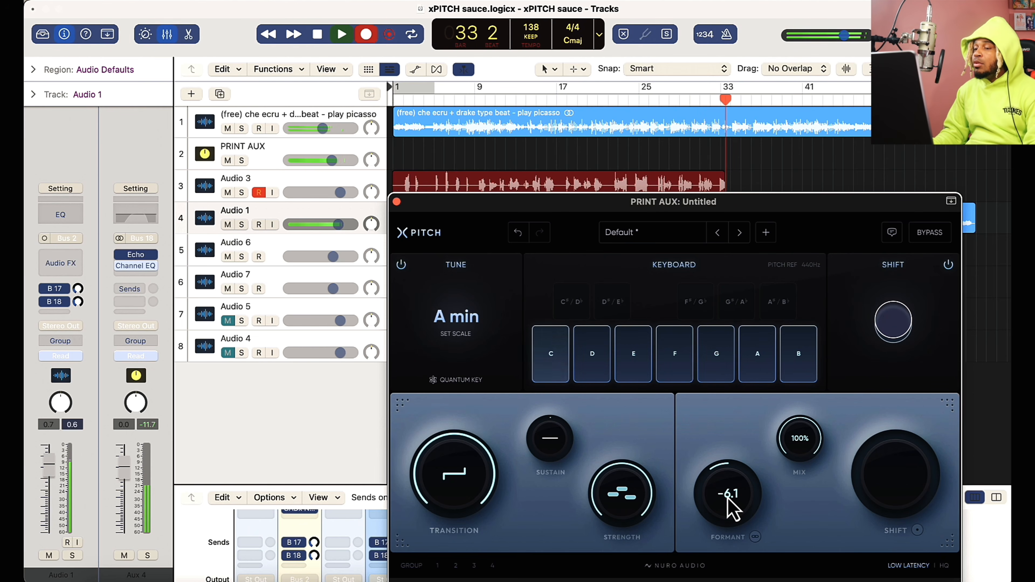
Step: Close the pitch plug-in, stop the recording and move the new take from Audio 3 to the Audio 6 track
left_click(396, 202)
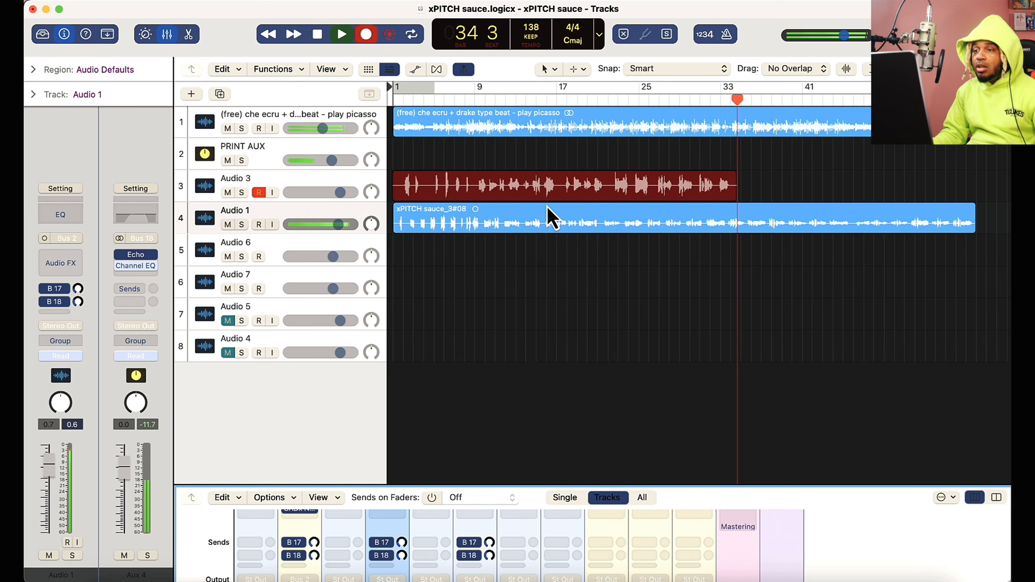
key("space")
left_click_drag(550, 197, 548, 256)
Step: Play both takes from around bar 6 and lower the Audio 6 volume slightly
double_click(445, 98)
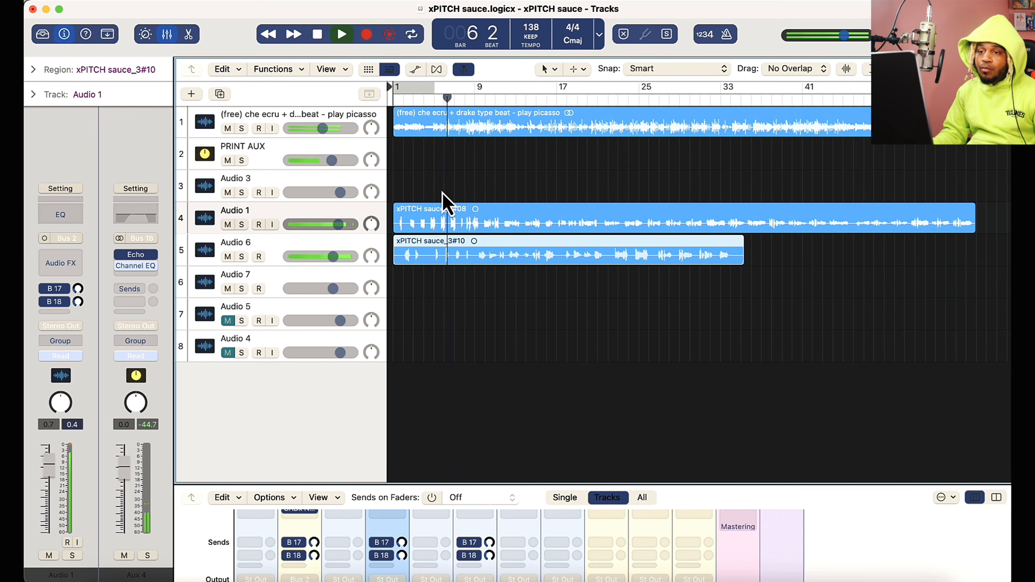
left_click_drag(333, 256, 330, 256)
key("space")
Step: Add sends to Bus 17 and Bus 18 on the Audio 6 channel
left_click(424, 542)
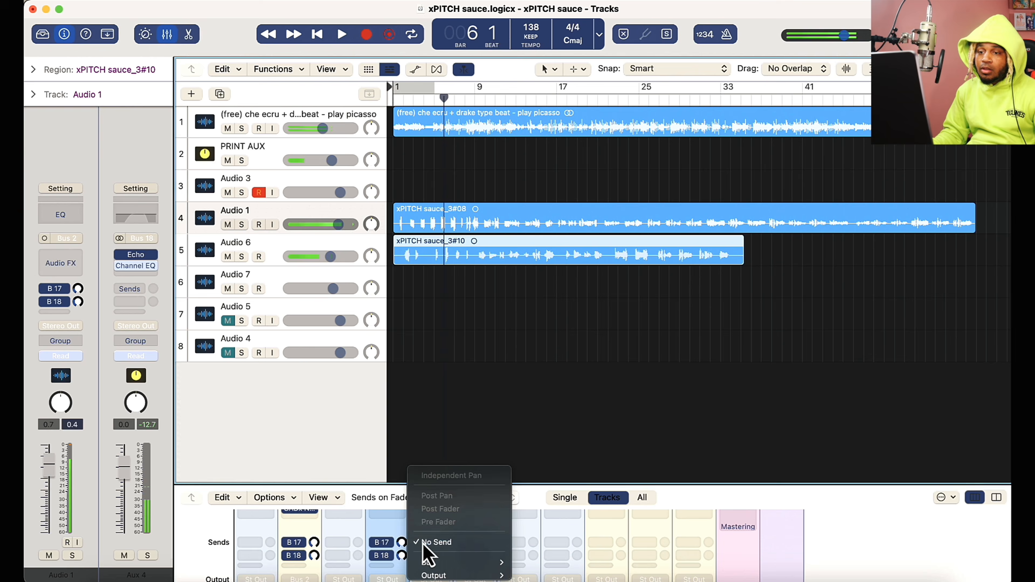
mouse_move(478, 564)
left_click(556, 278)
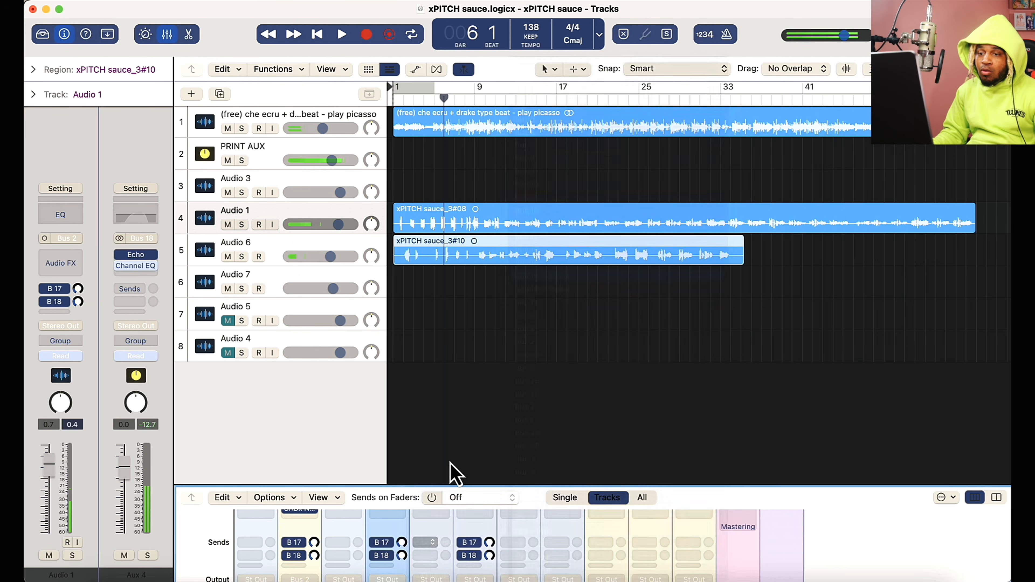
left_click(423, 557)
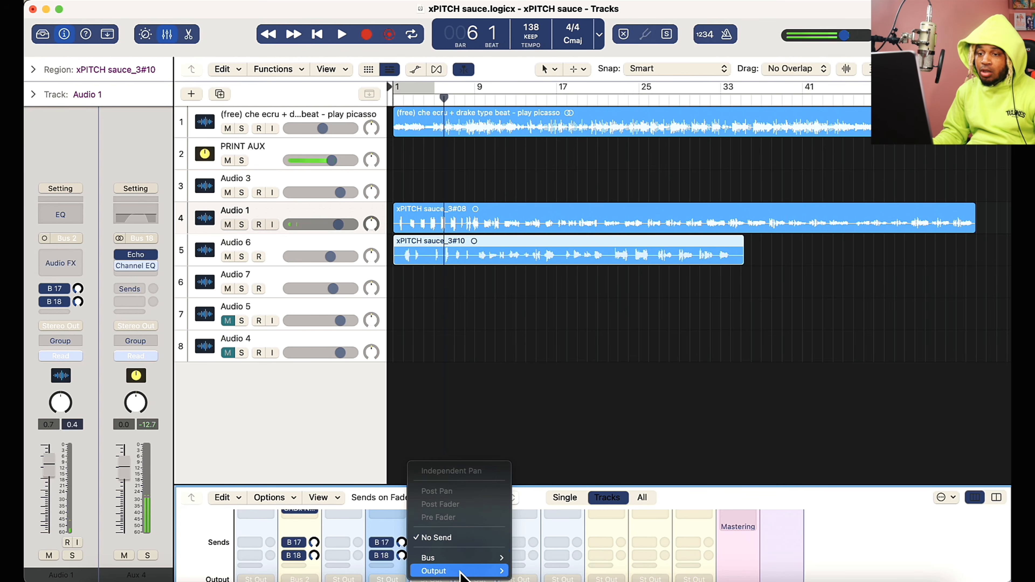
mouse_move(460, 558)
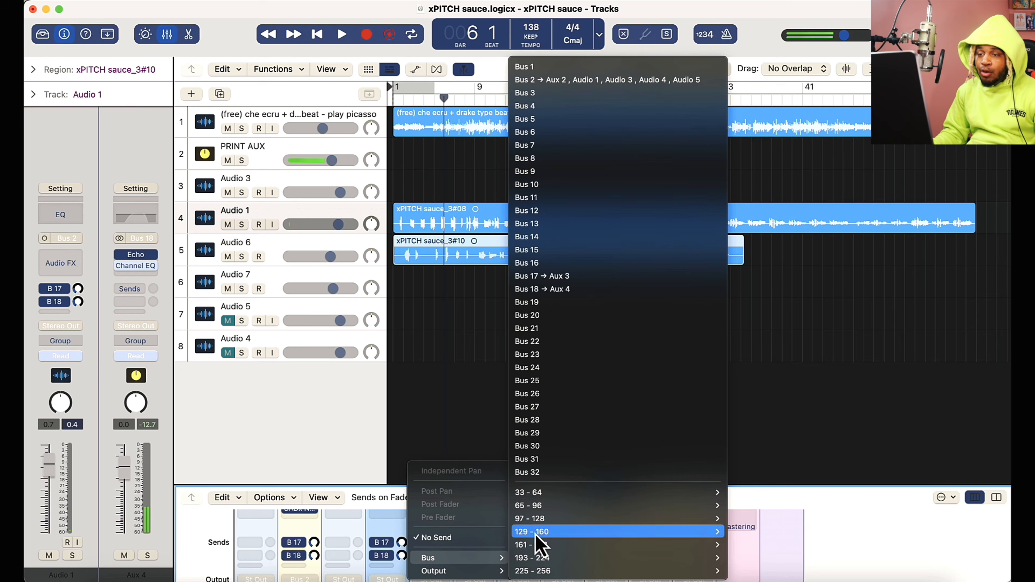
left_click(580, 290)
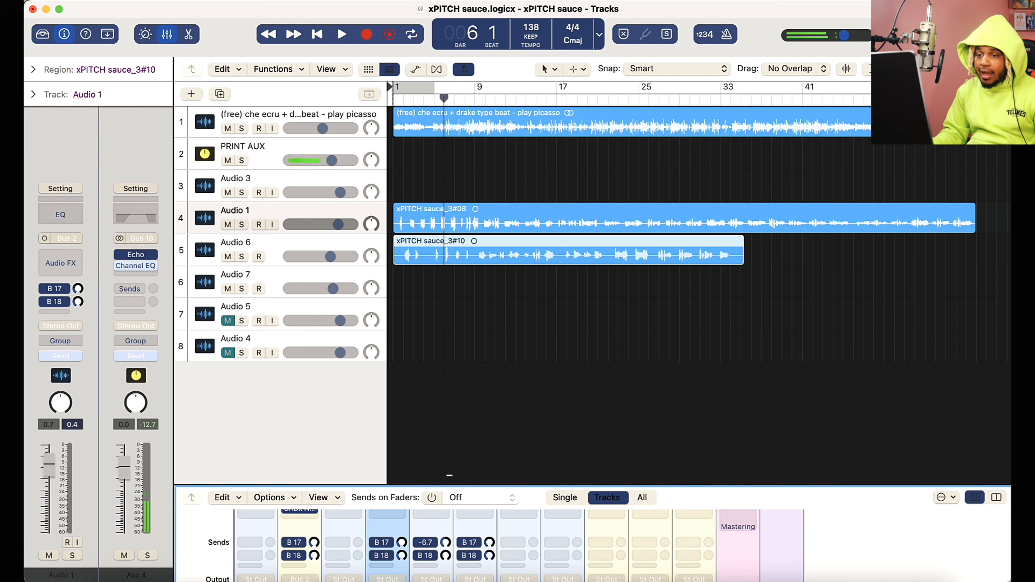
Step: Resume playback and raise the Audio 6 volume slightly to balance the stacked vocals
key("space")
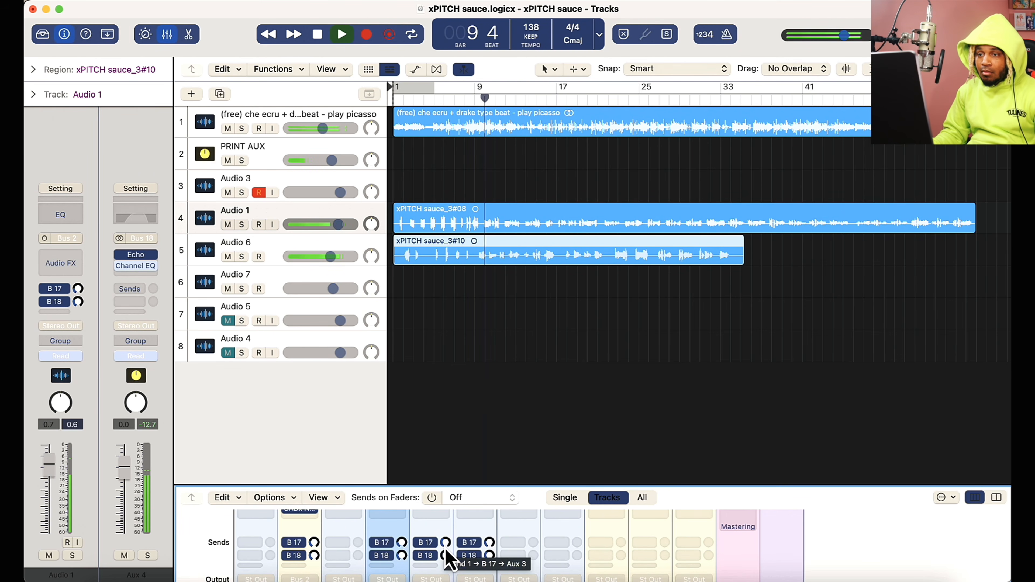
left_click_drag(317, 261, 336, 262)
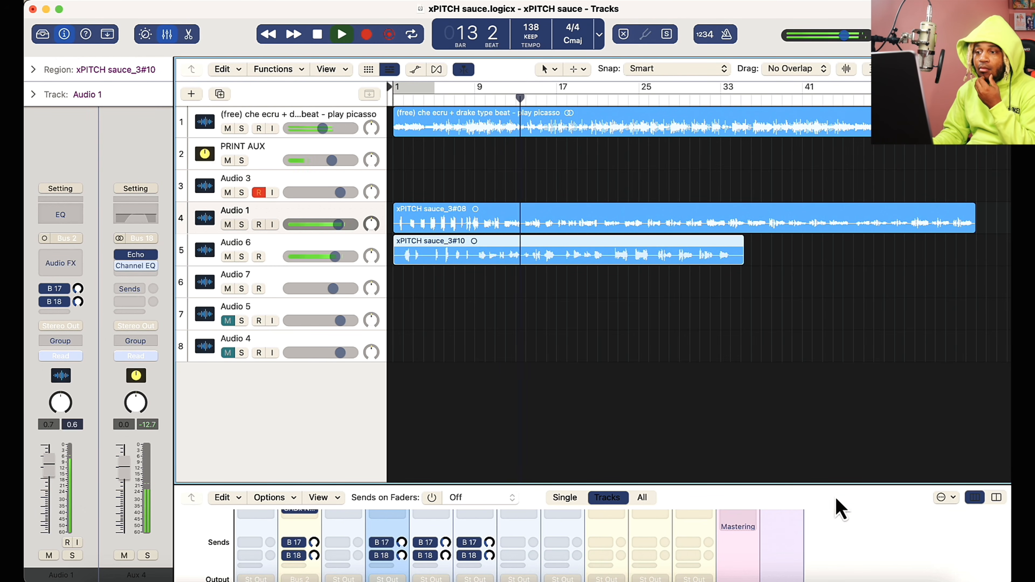
Step: Enlarge the mixer to show the effect slots and open the Xpitch plug-in on the PRINT AUX channel
left_click_drag(797, 483, 760, 345)
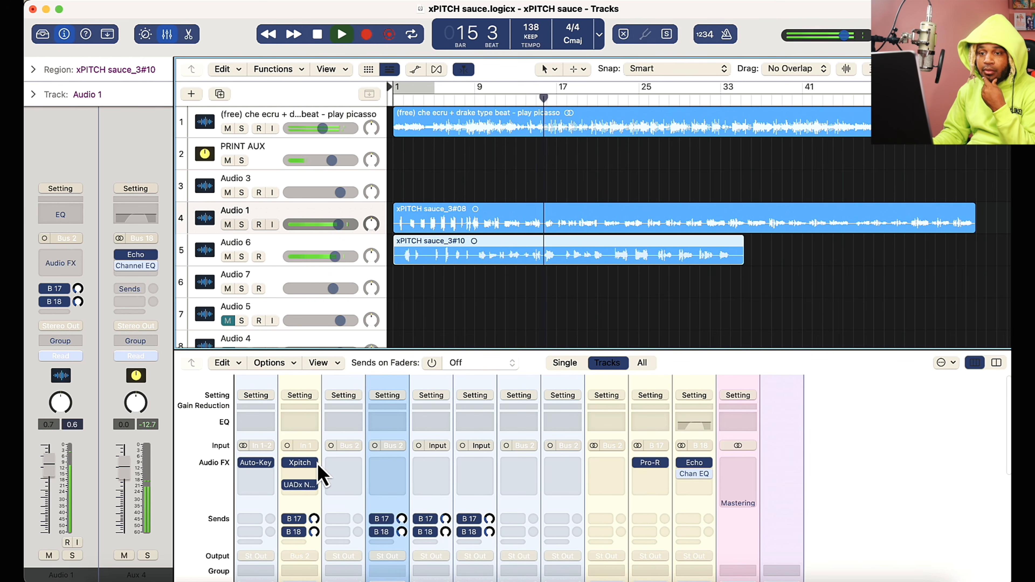
mouse_move(301, 464)
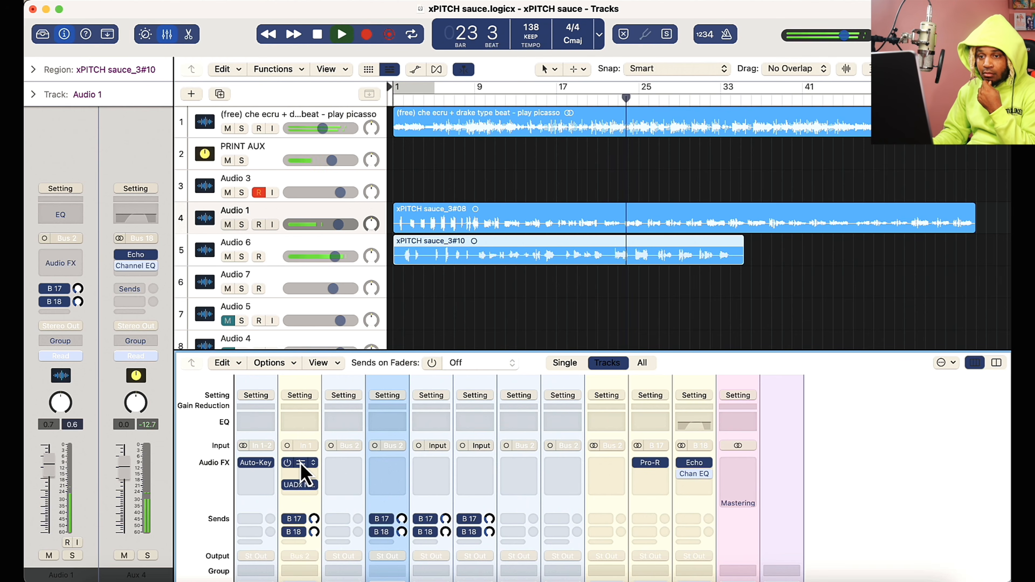
left_click(300, 462)
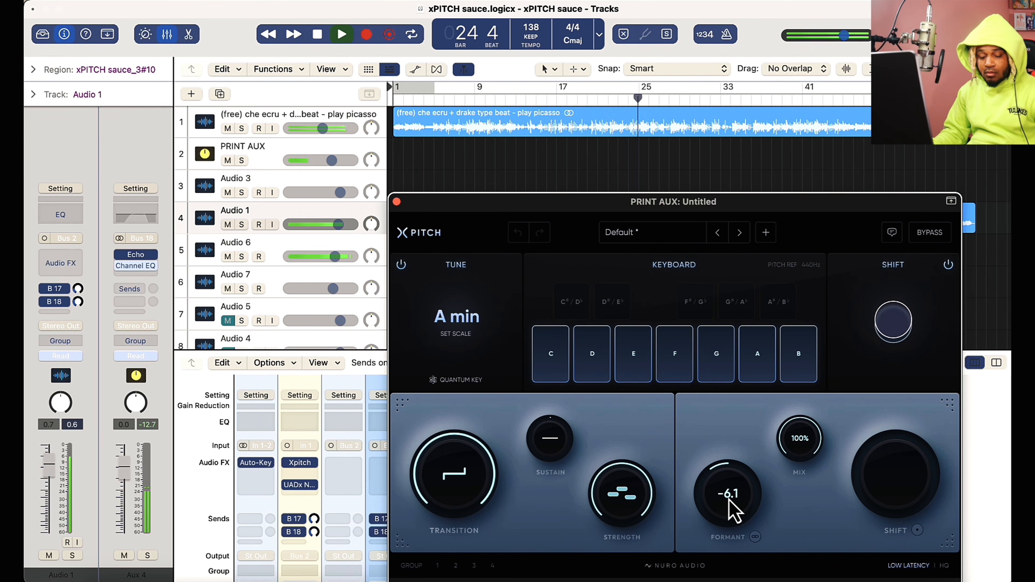
Step: Stop playback, close the Xpitch window, ready the Audio 3 track for recording, and mute Audio 6 and Audio 1
left_click(396, 201)
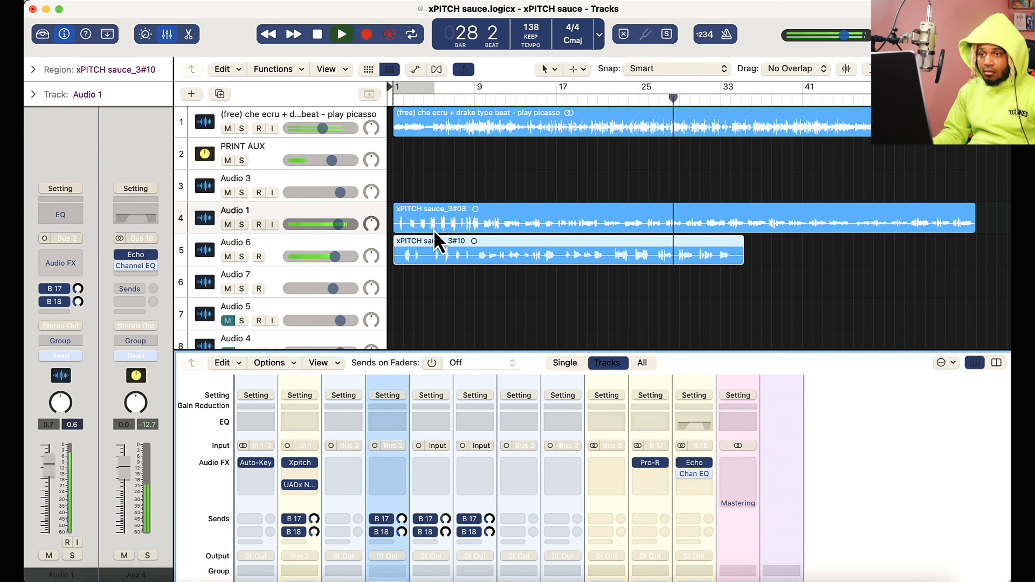
key("space")
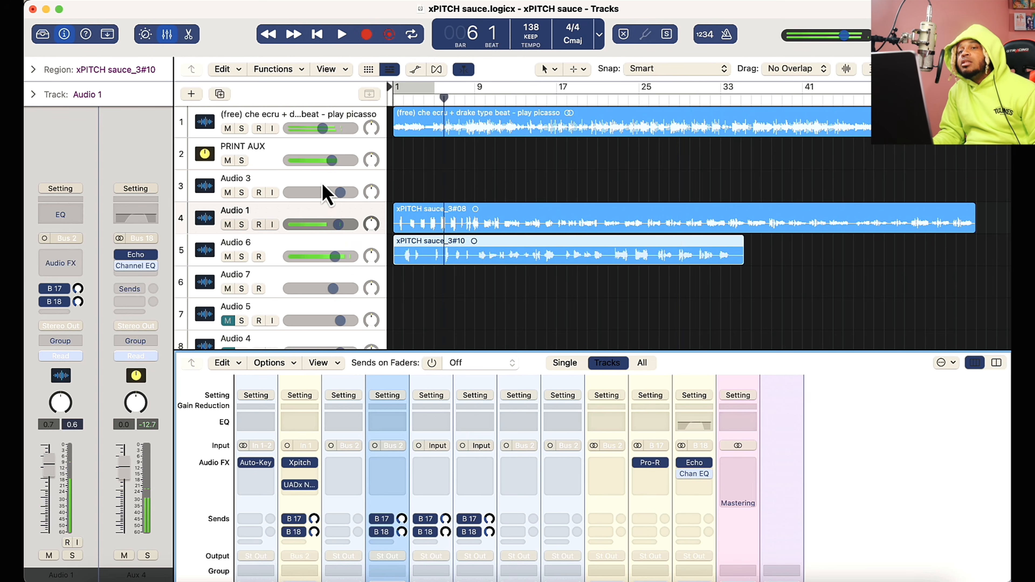
left_click(334, 193)
left_click(227, 256)
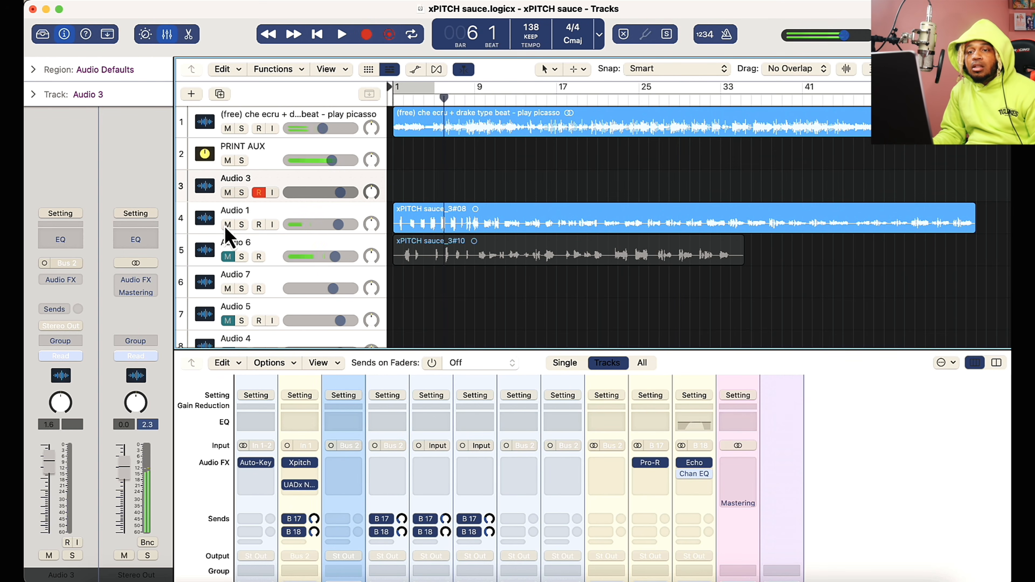
left_click(228, 224)
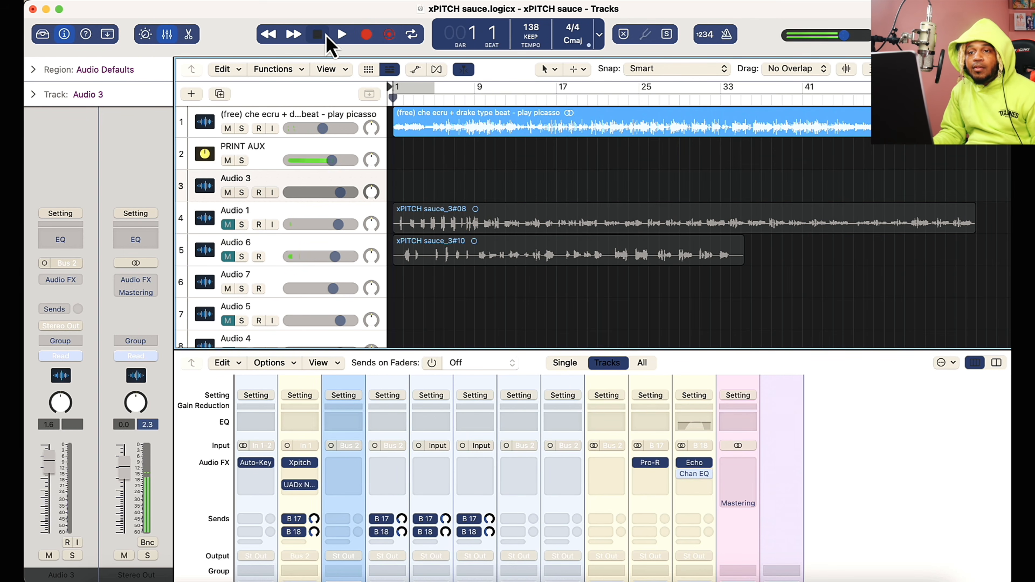
Step: Start recording on Audio 3 from bar 1 and set Formant to 0 in the PRINT AUX channel's Xpitch
key("r")
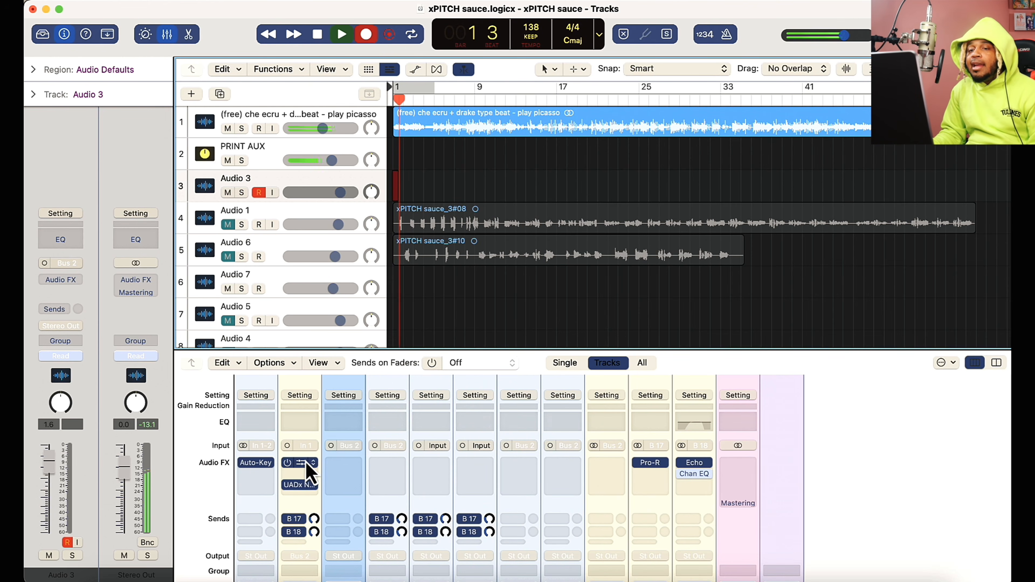
left_click(301, 462)
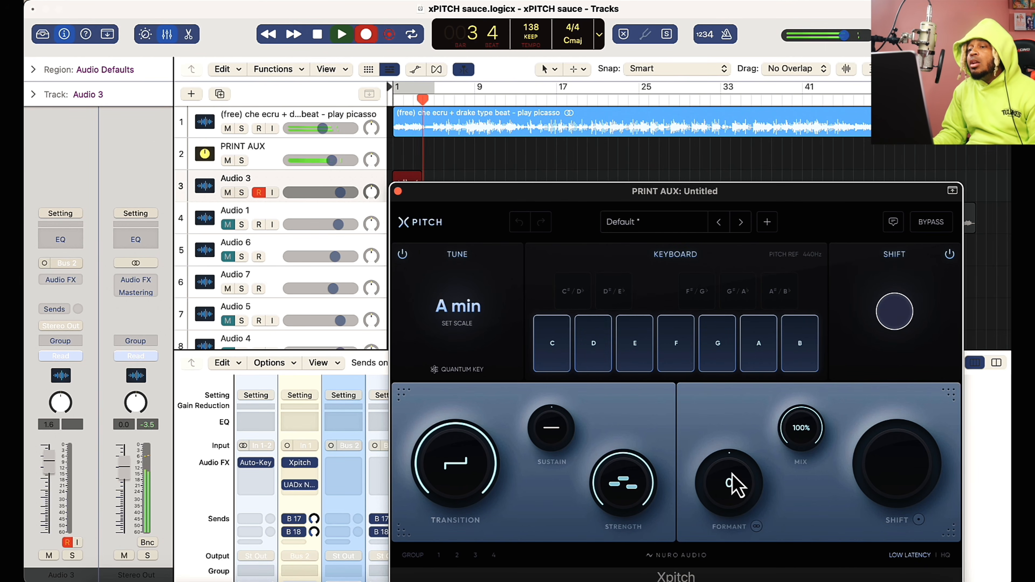
mouse_move(733, 485)
left_mouse_down()
mouse_move(732, 509)
mouse_move(722, 505)
mouse_move(736, 477)
mouse_move(729, 519)
mouse_move(737, 485)
left_mouse_up()
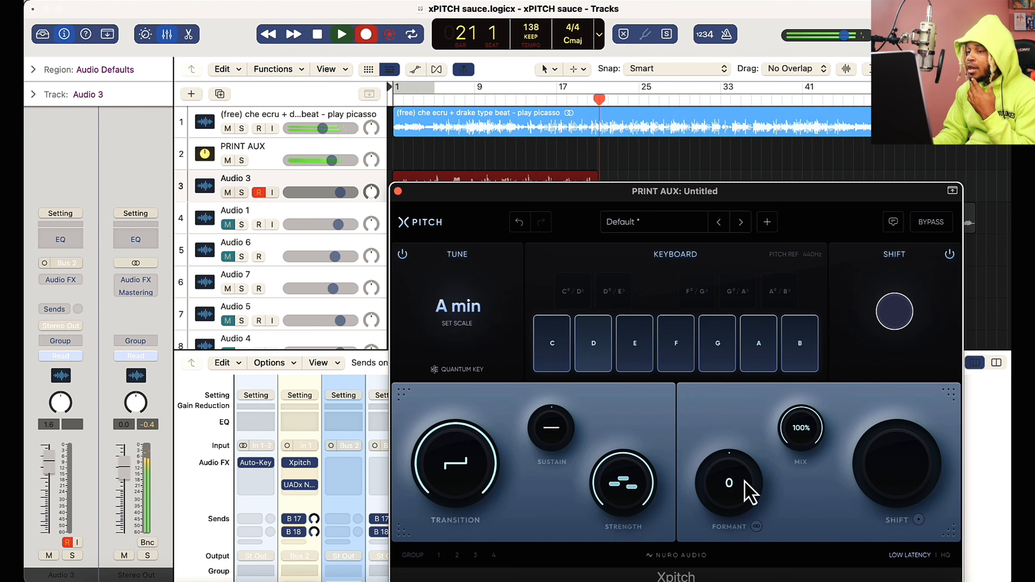
Step: Sweep the Xpitch Formant during the take, from -7 up through about -4.9 to +0.9
left_click_drag(729, 489, 723, 538)
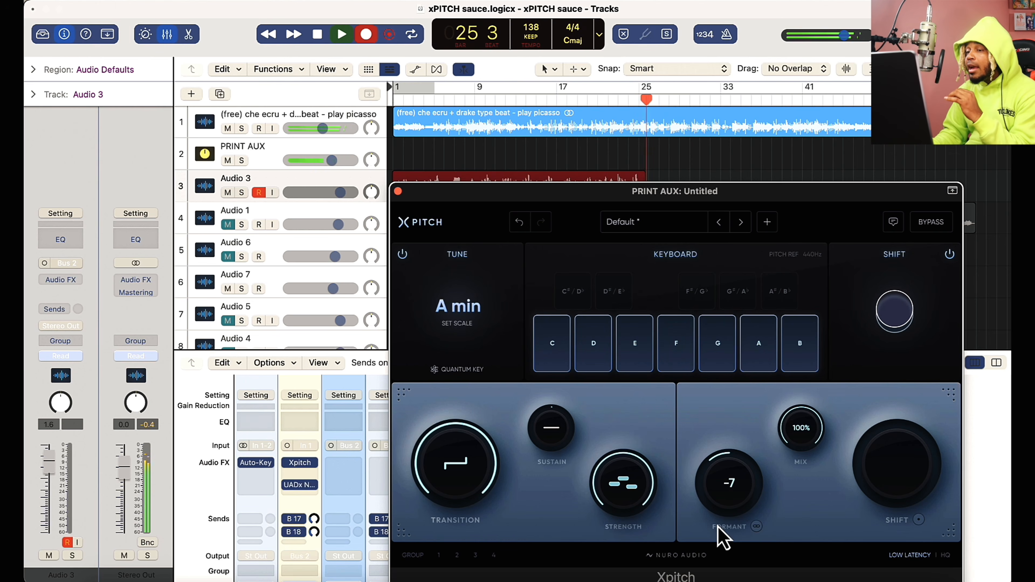
left_click_drag(776, 195, 771, 221)
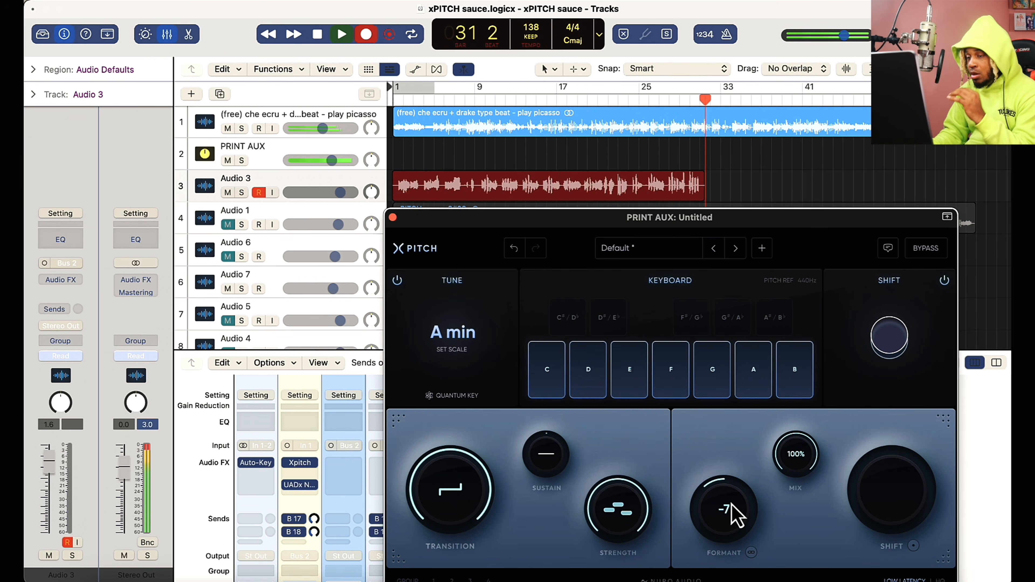
left_click_drag(732, 506, 734, 494)
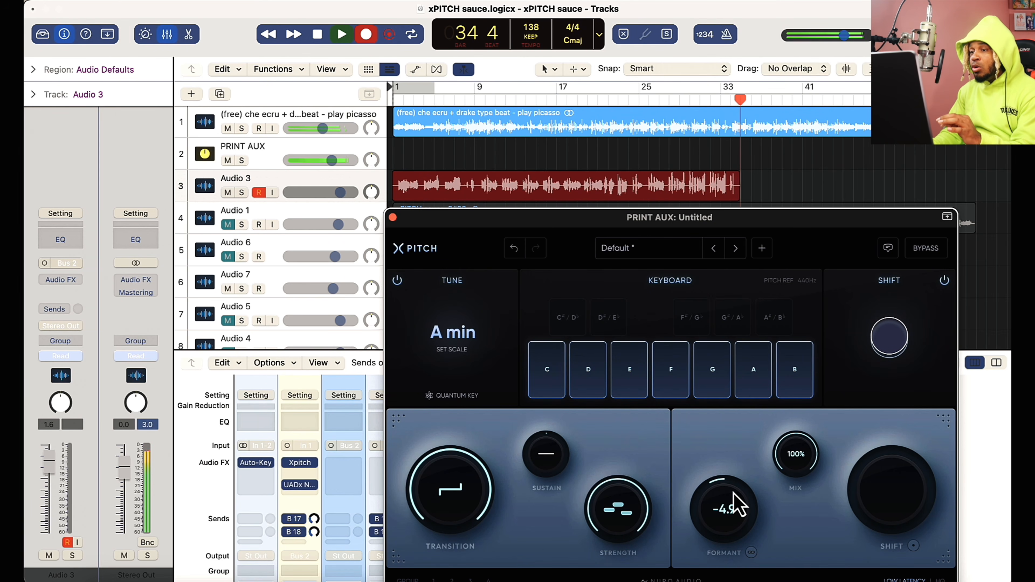
left_click_drag(733, 494, 736, 469)
Step: Set Sustain to -21% and reduce Mix to 34% while the take keeps recording
left_click_drag(548, 467, 543, 487)
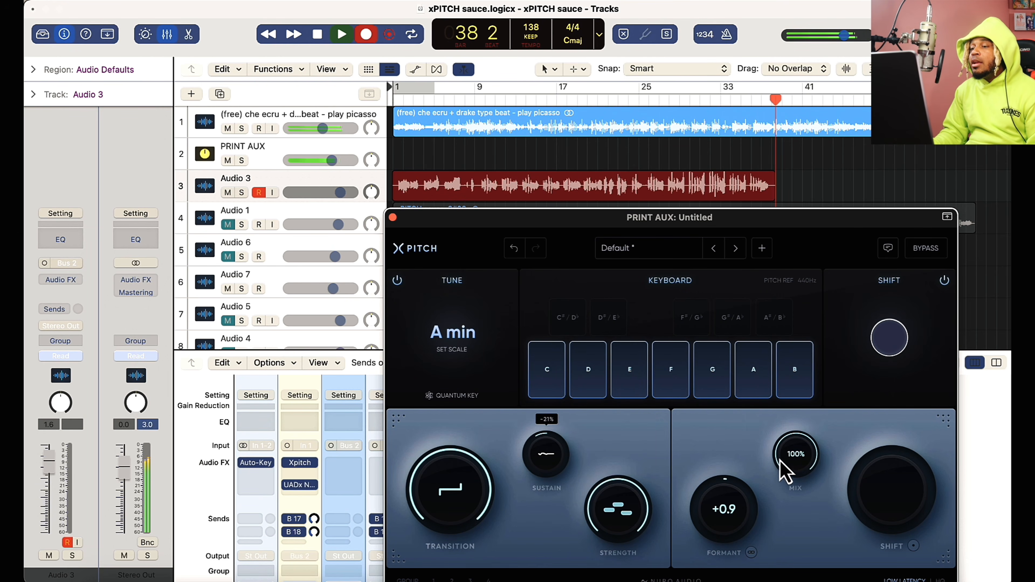
left_click_drag(782, 468, 776, 561)
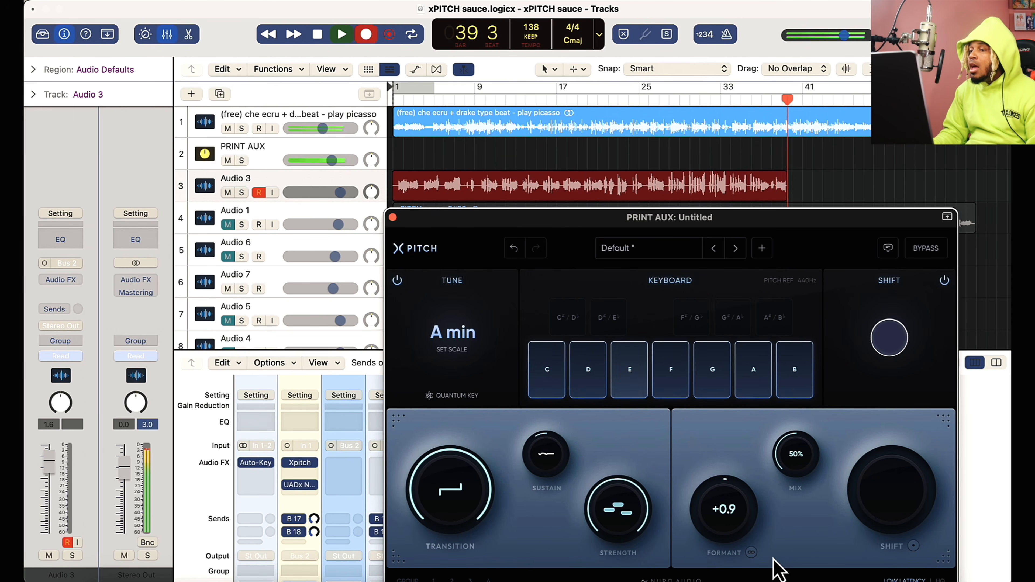
left_click_drag(802, 471, 801, 497)
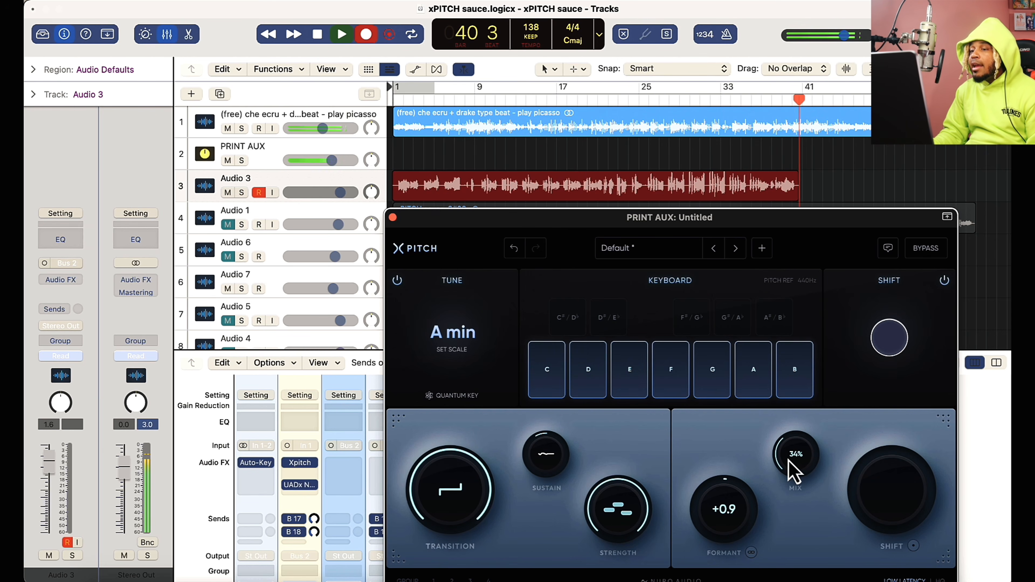
Step: Reset Formant to 0, Sustain to 0% and Mix to 100%, and soften the Transition curve during the take
double_click(723, 511)
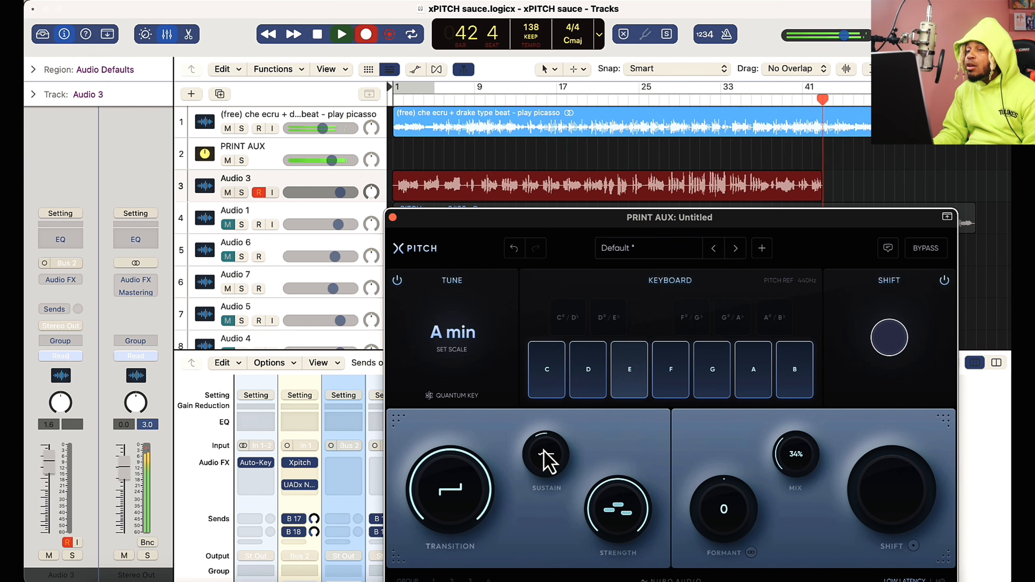
left_click_drag(477, 509, 461, 547)
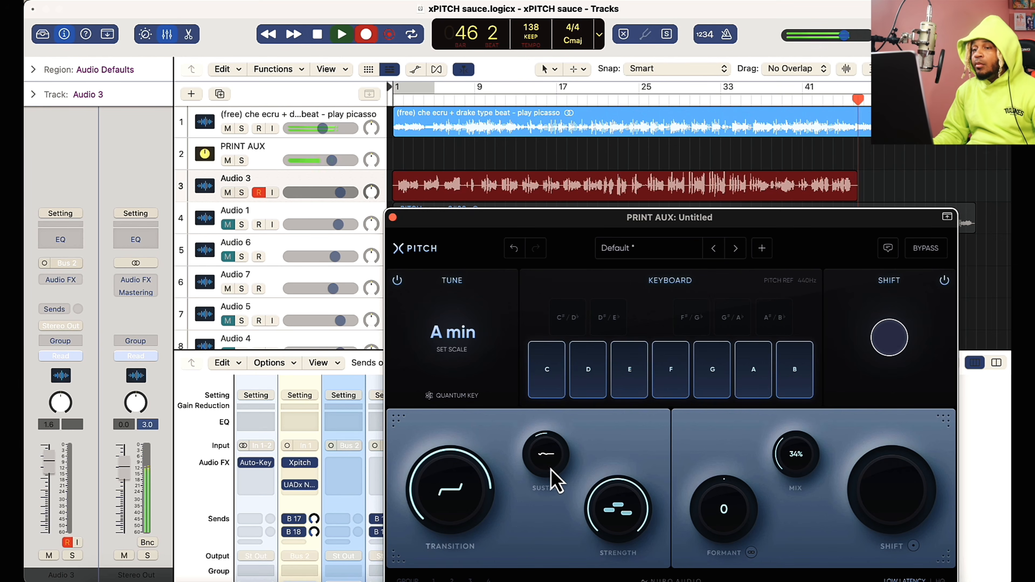
double_click(546, 453)
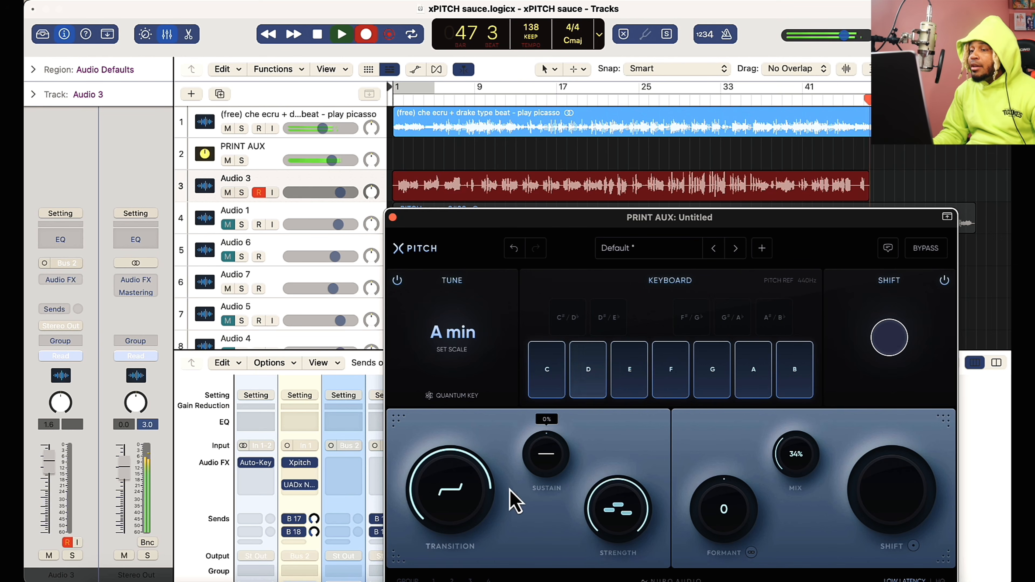
double_click(794, 469)
mouse_move(462, 520)
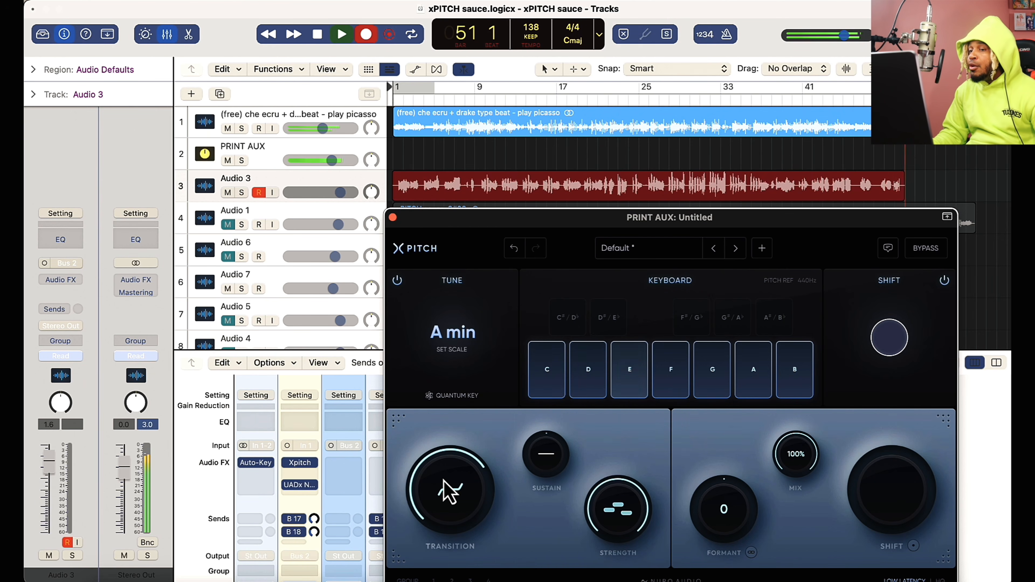
left_click_drag(451, 495, 451, 491)
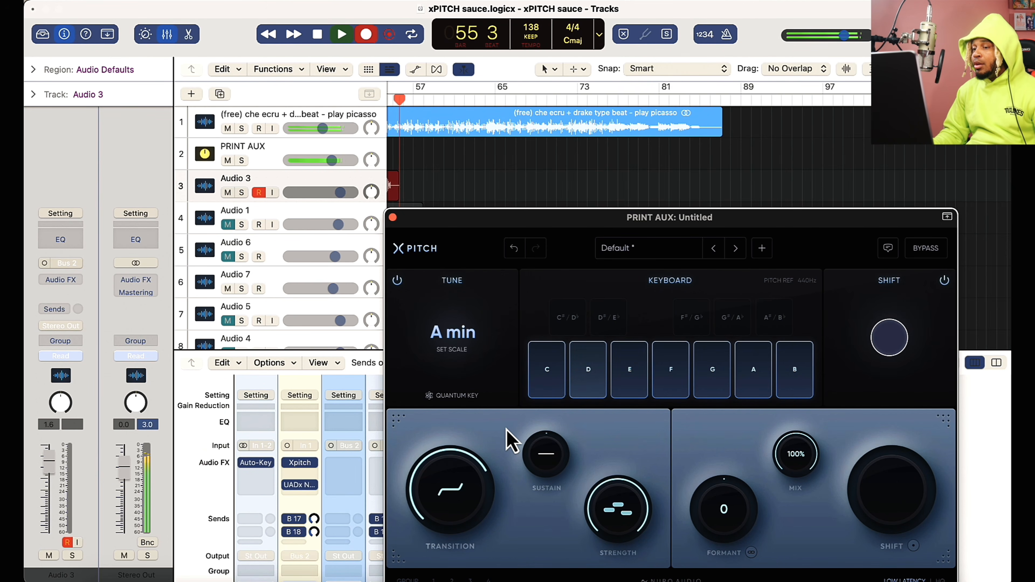
Step: Sweep Formant down to -8.3 and back up, settling at -3.2, and return Transition to its hardest setting
mouse_move(723, 510)
left_mouse_down()
mouse_move(719, 545)
mouse_move(727, 521)
left_mouse_up()
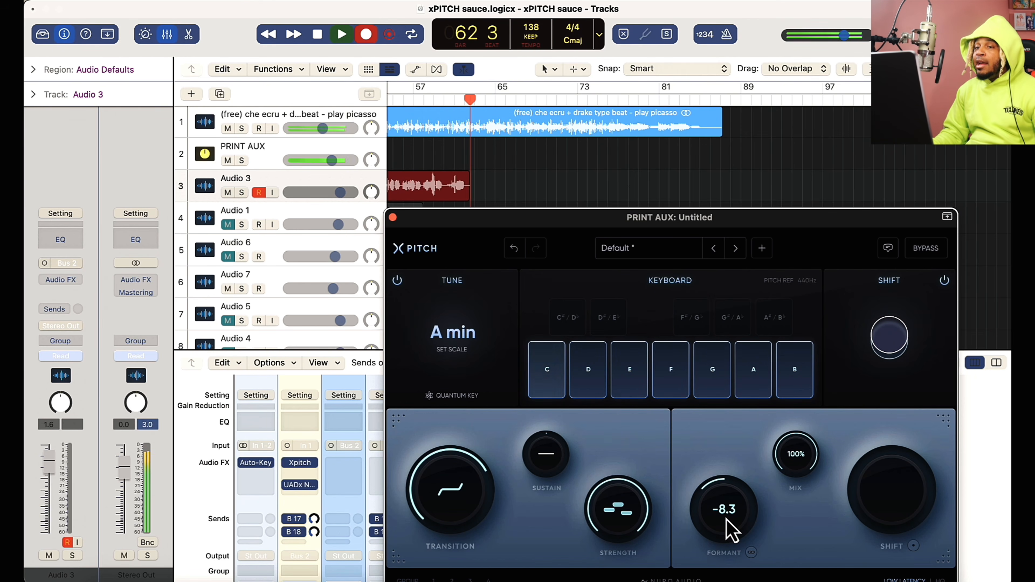
left_click_drag(726, 518, 726, 480)
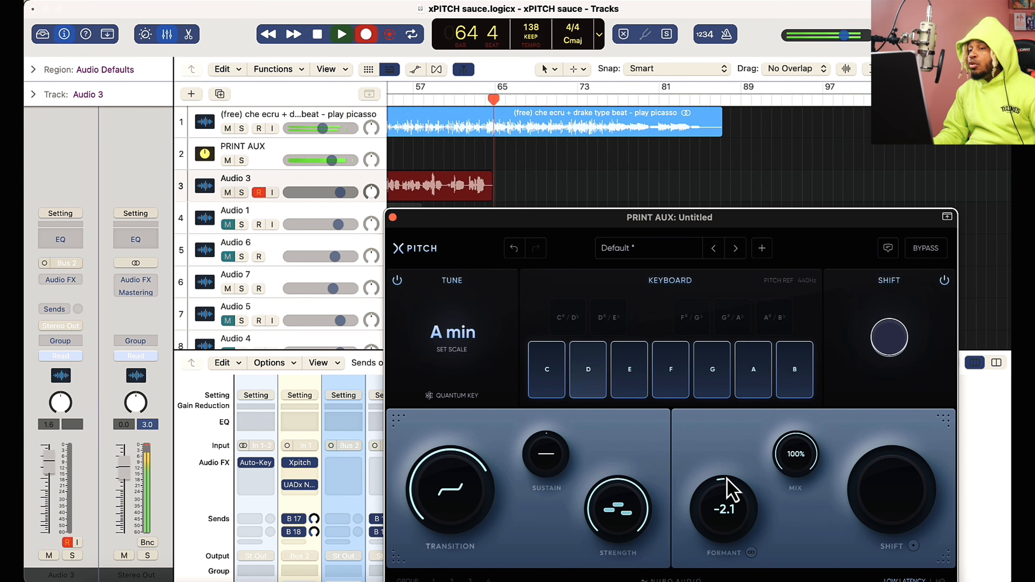
left_click_drag(453, 493, 472, 398)
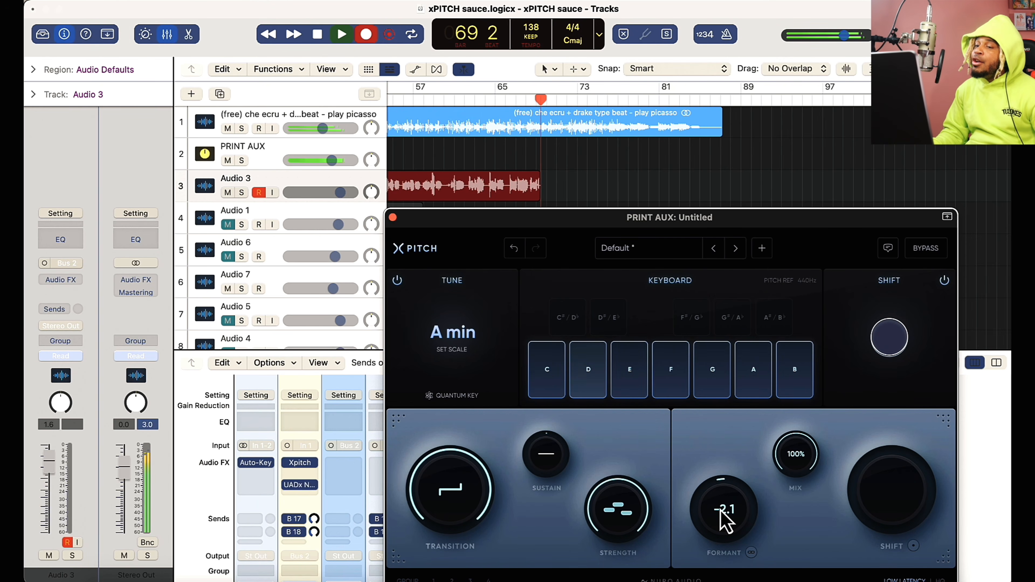
scroll(724, 523, "down", 5)
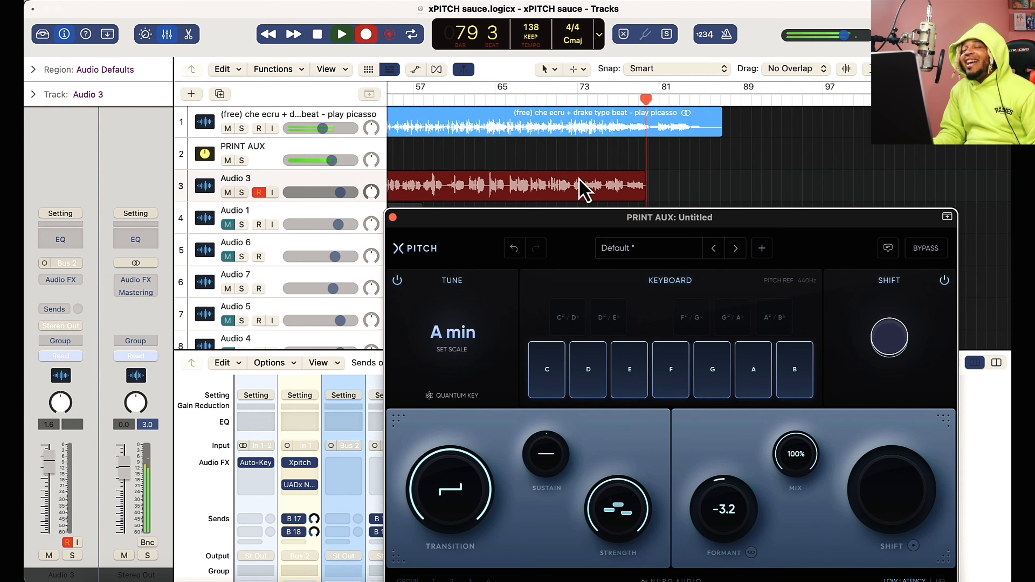
Step: Stop the recording and bypass Xpitch and the Bus 17 and Bus 18 sends on the PRINT AUX channel
key("space")
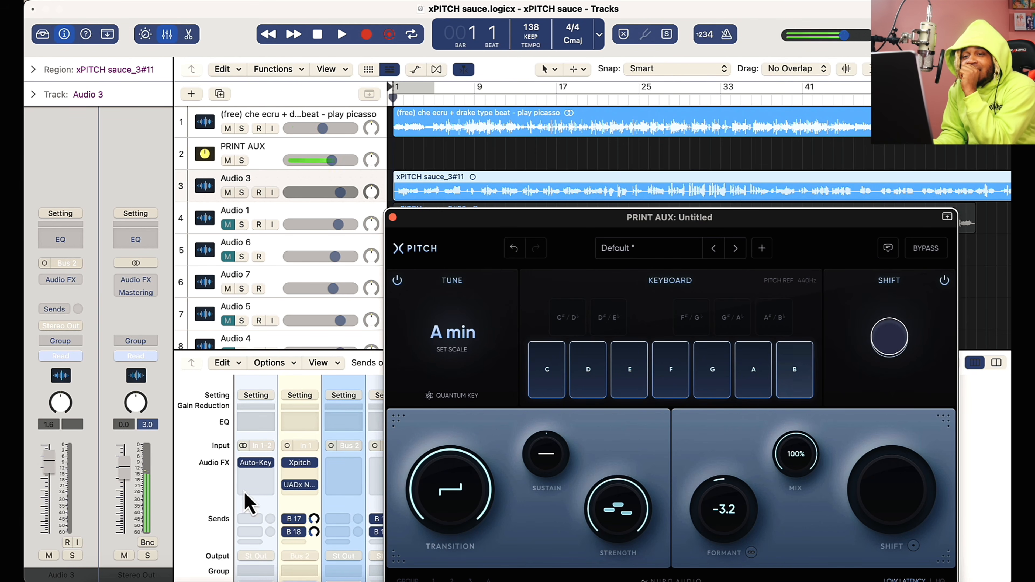
left_click(292, 466)
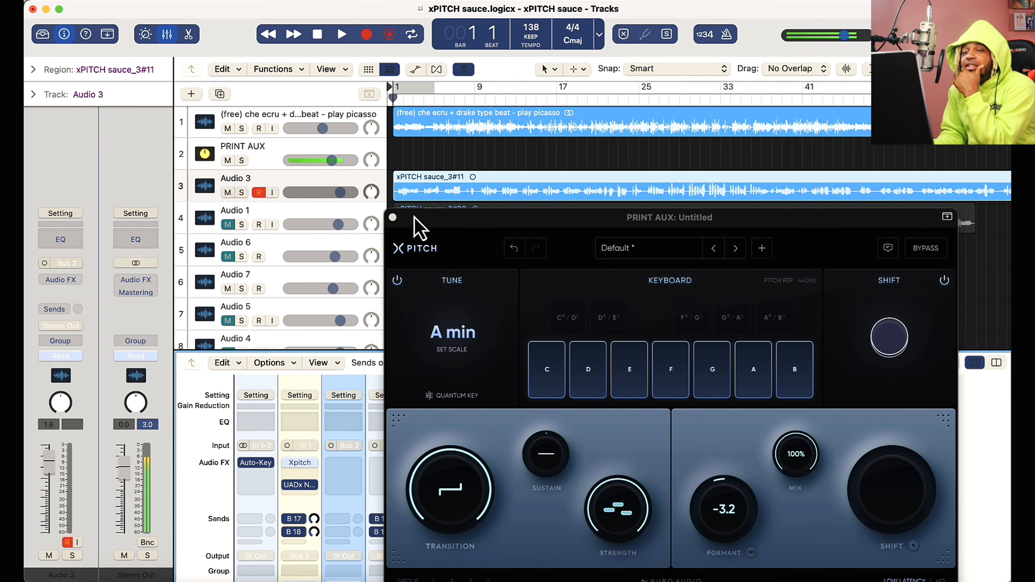
left_click(393, 217)
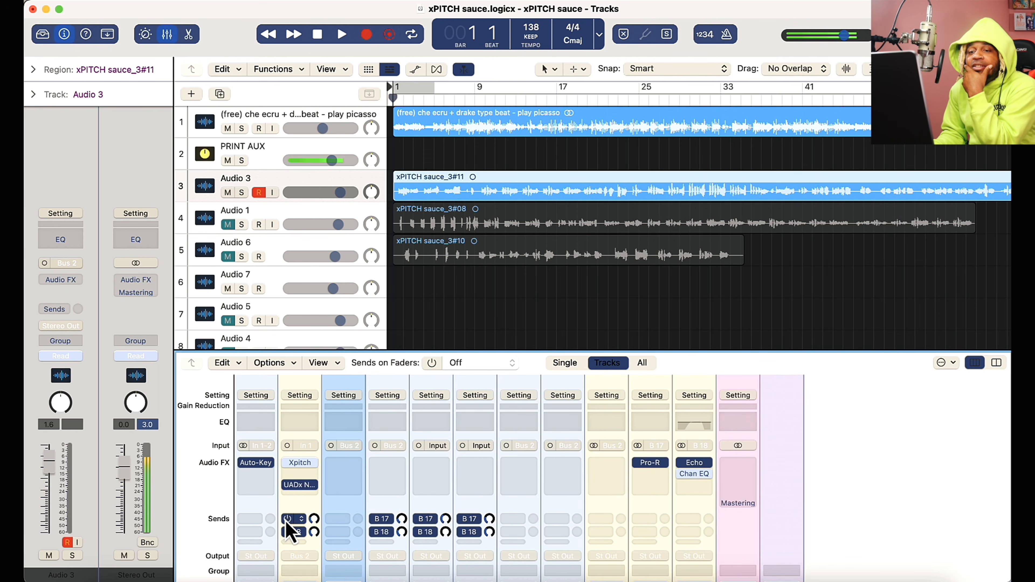
Step: Move the new Audio 3 take to the Audio 7 track and play it back from bar 1
left_click_drag(414, 203, 405, 299)
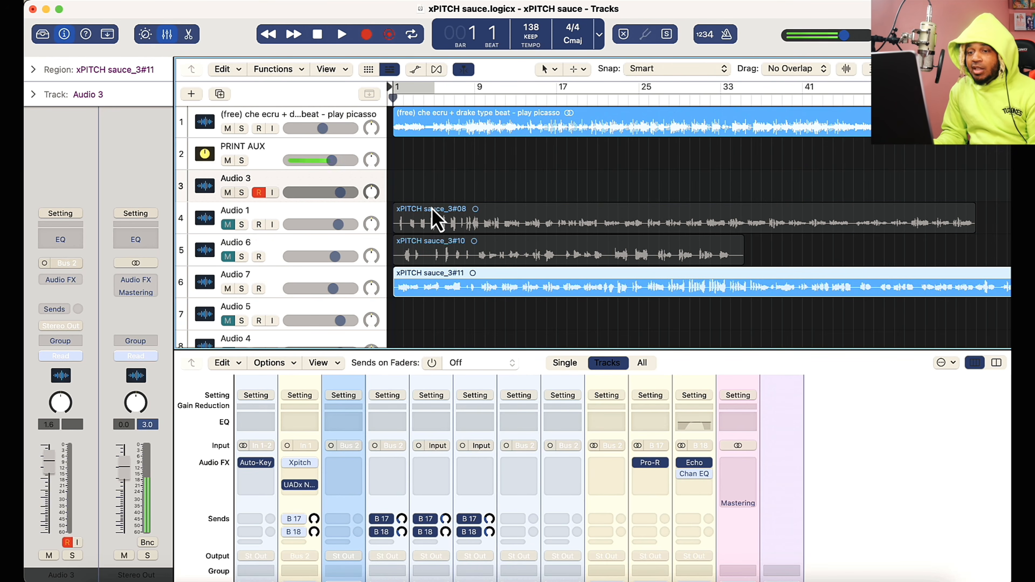
left_click(321, 278)
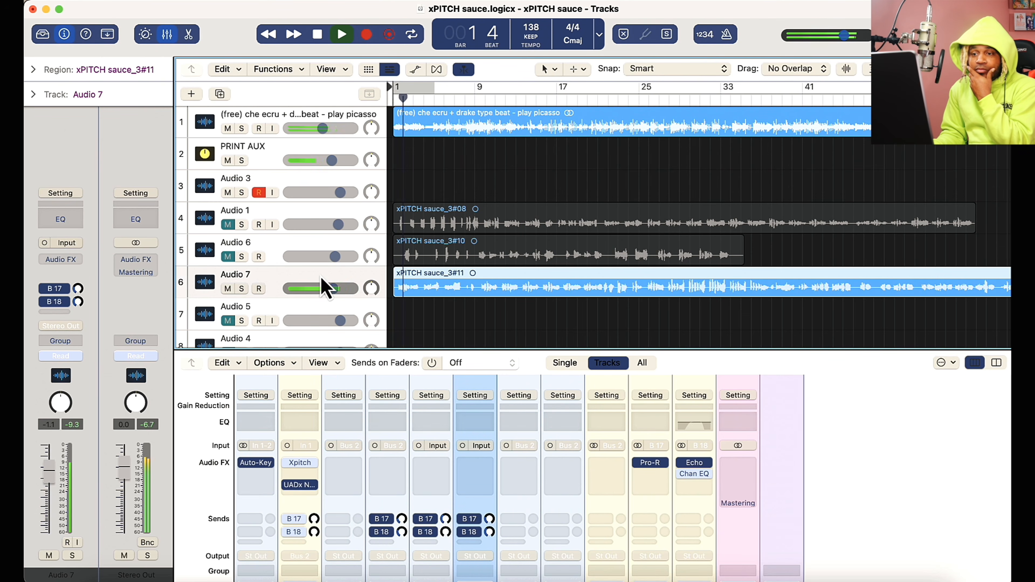
left_click_drag(490, 520, 492, 508)
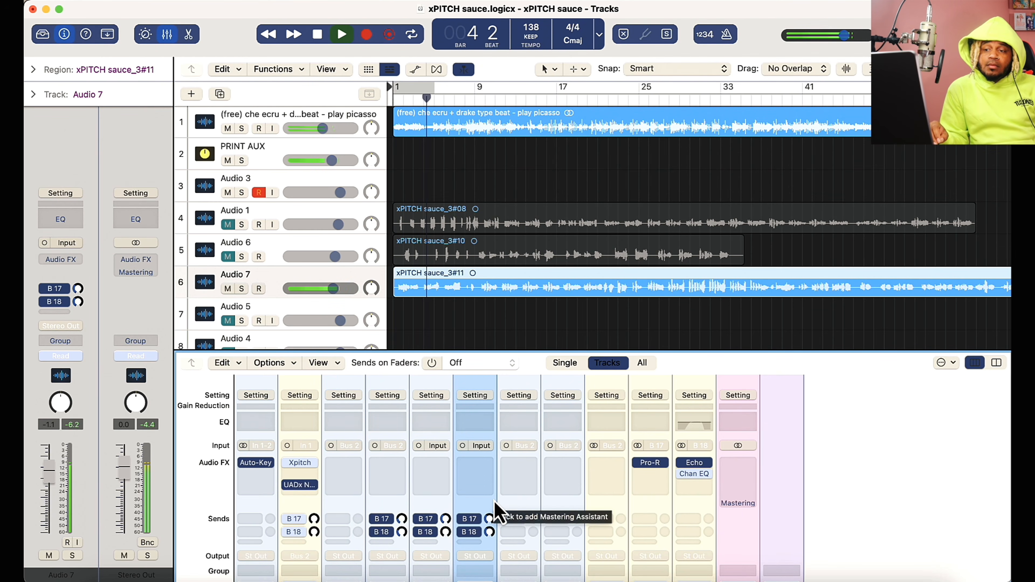
Step: Open Xpitch on the PRINT AUX channel and set its interface to the smallest size, XS
scroll(448, 485, "down", 2)
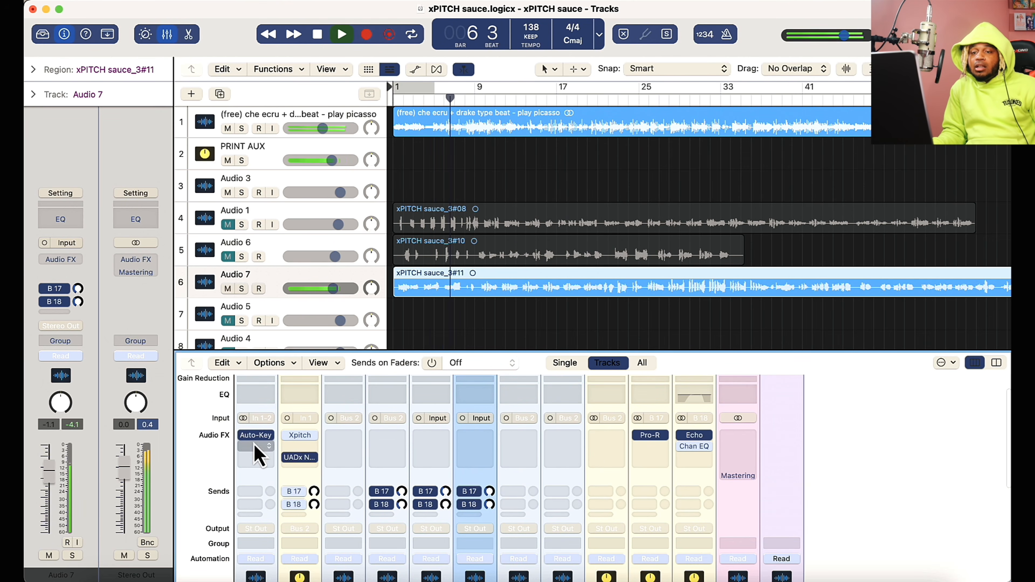
left_click(300, 438)
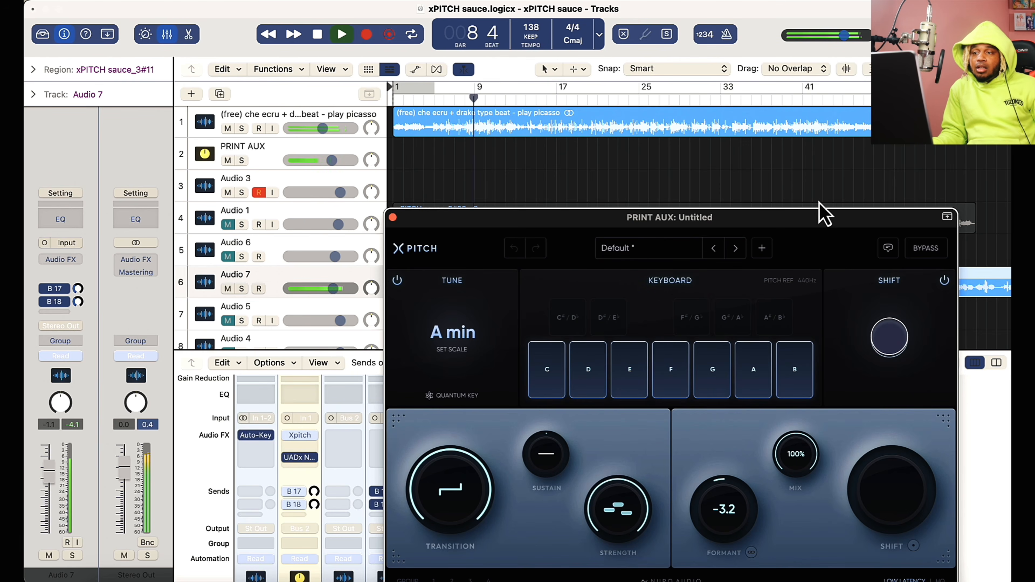
left_click_drag(818, 213, 540, 116)
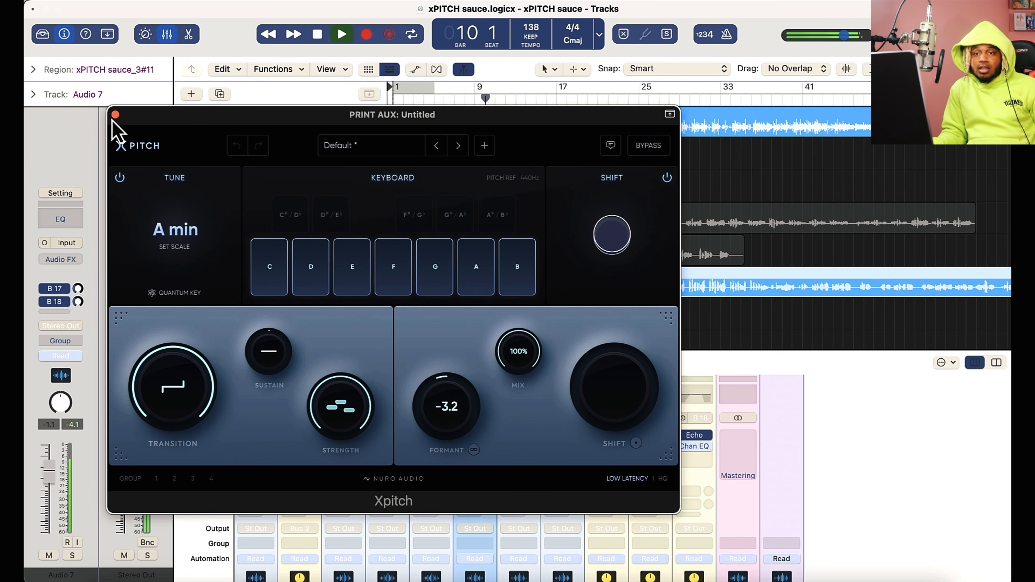
left_click(123, 147)
left_click(336, 146)
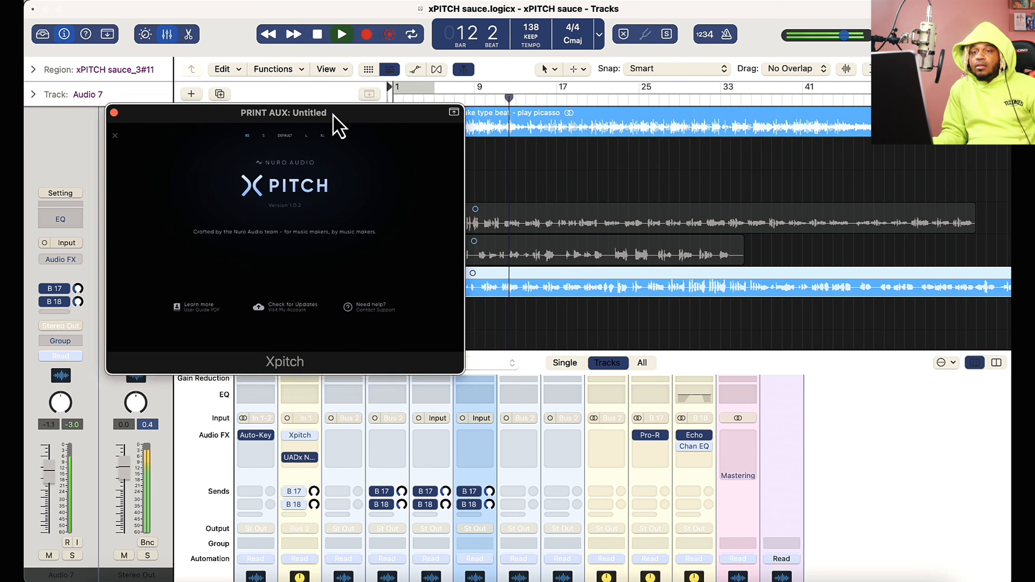
Step: Move the XS-sized Xpitch window around the arrangement and return from its size options to the main controls
left_click_drag(334, 115, 850, 14)
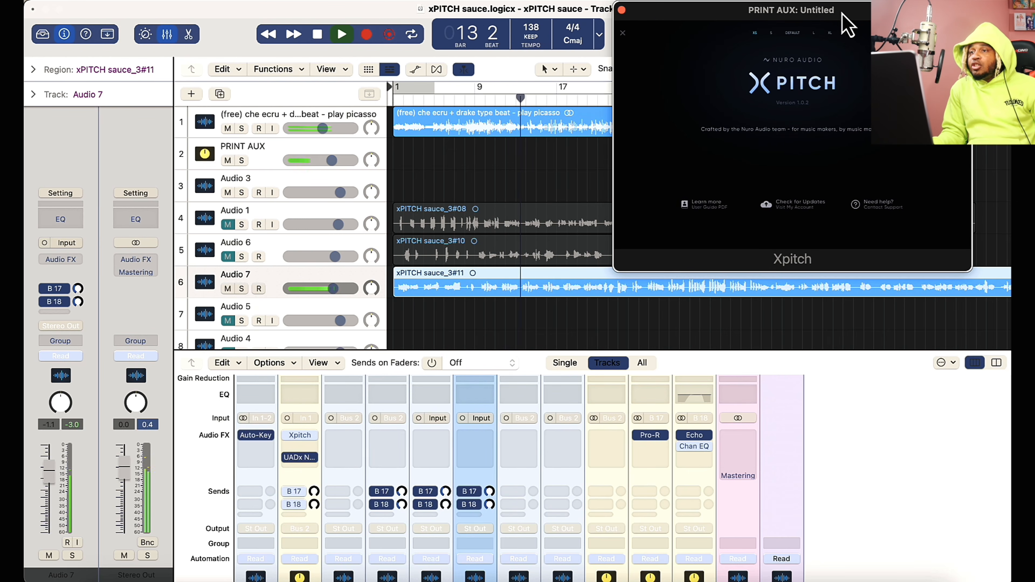
left_click(622, 34)
left_click_drag(795, 18, 274, 98)
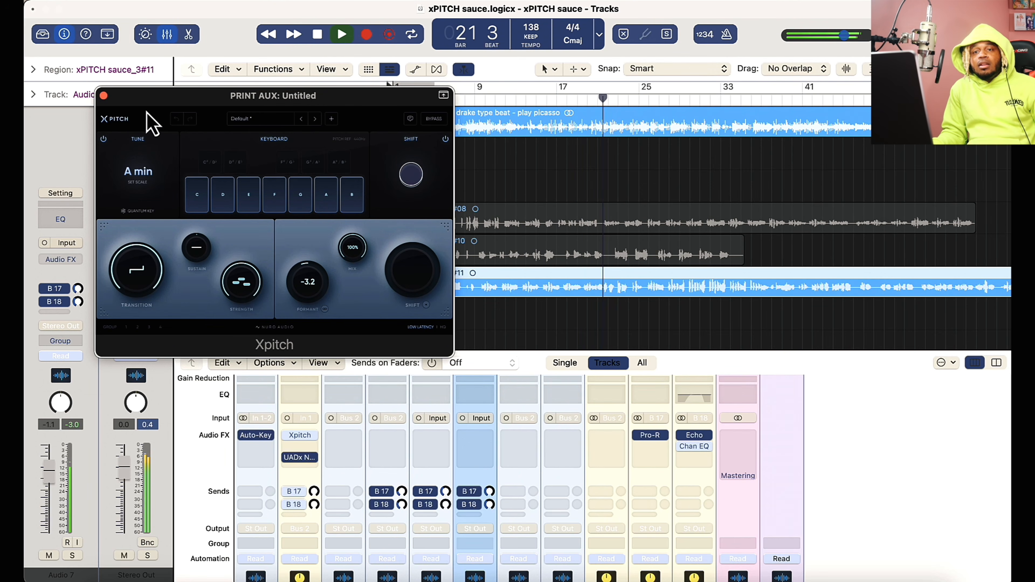
Step: Set the Xpitch interface size back to Default, return to its main controls and move the enlarged window fully into view
left_click(105, 119)
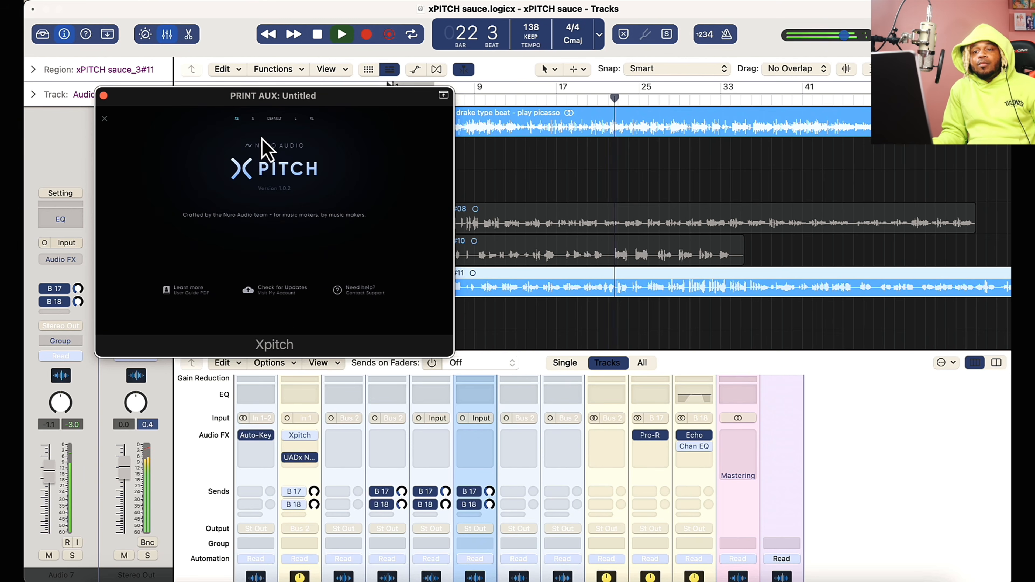
left_click(271, 119)
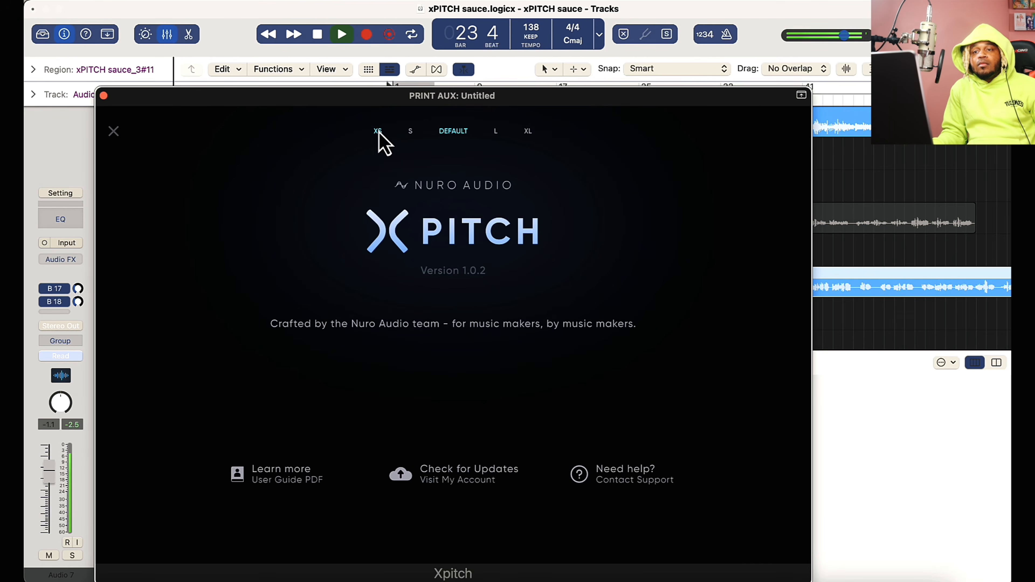
left_click(113, 131)
left_click_drag(423, 103, 419, 77)
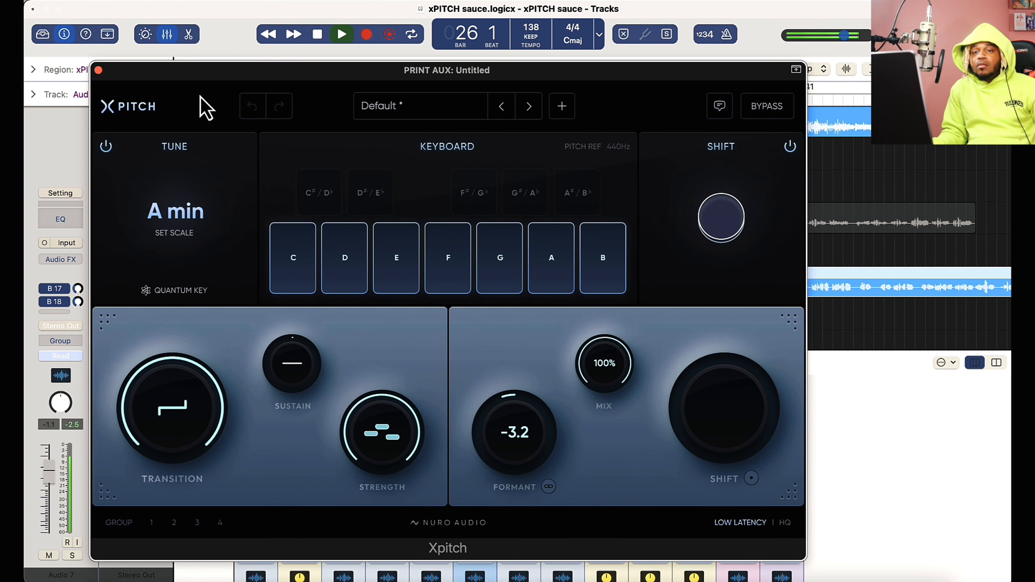
Step: Shift the Xpitch window aside and back over the project, and close it
left_click_drag(323, 73, 174, 85)
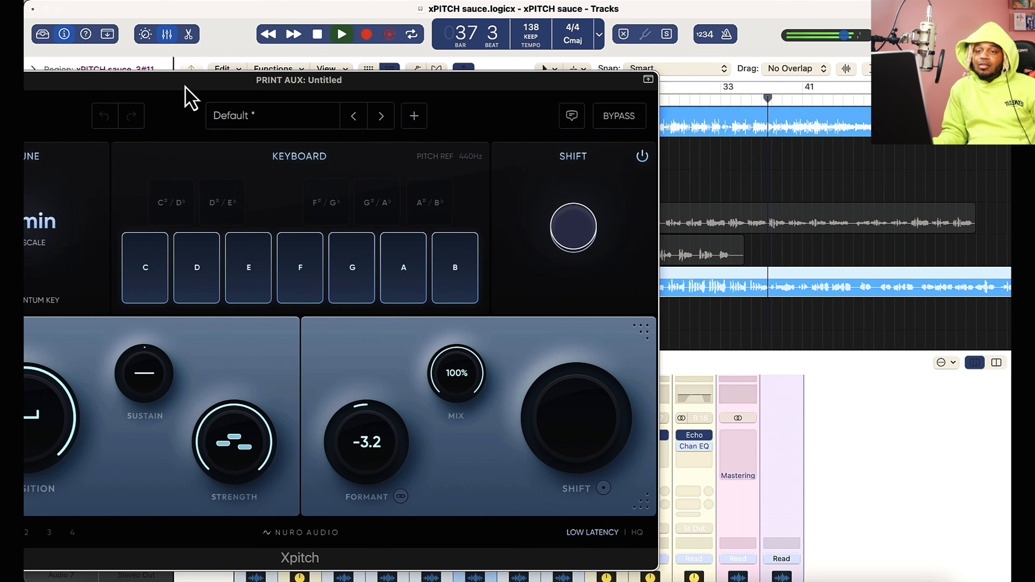
left_click_drag(185, 87, 308, 74)
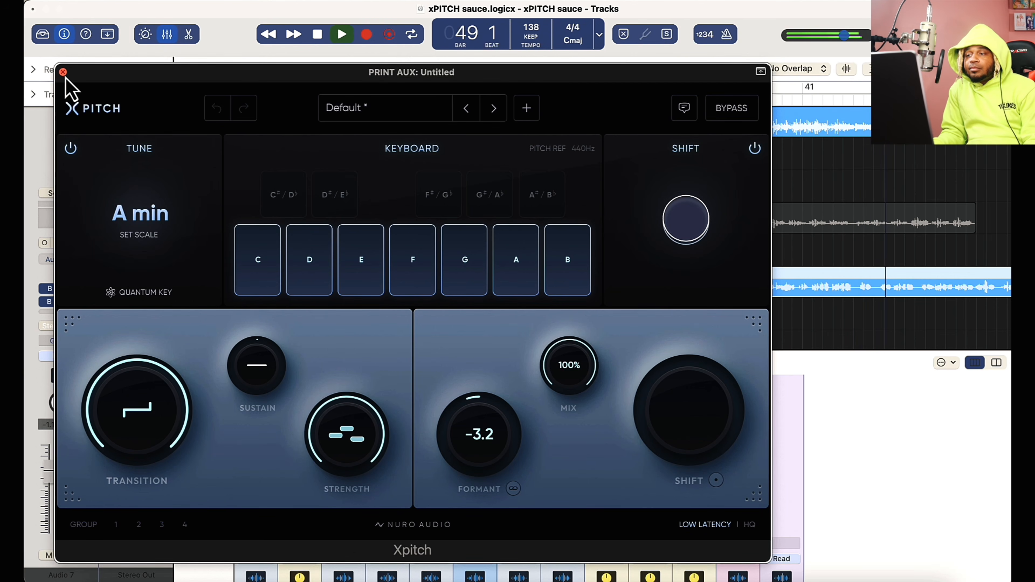
left_click(63, 72)
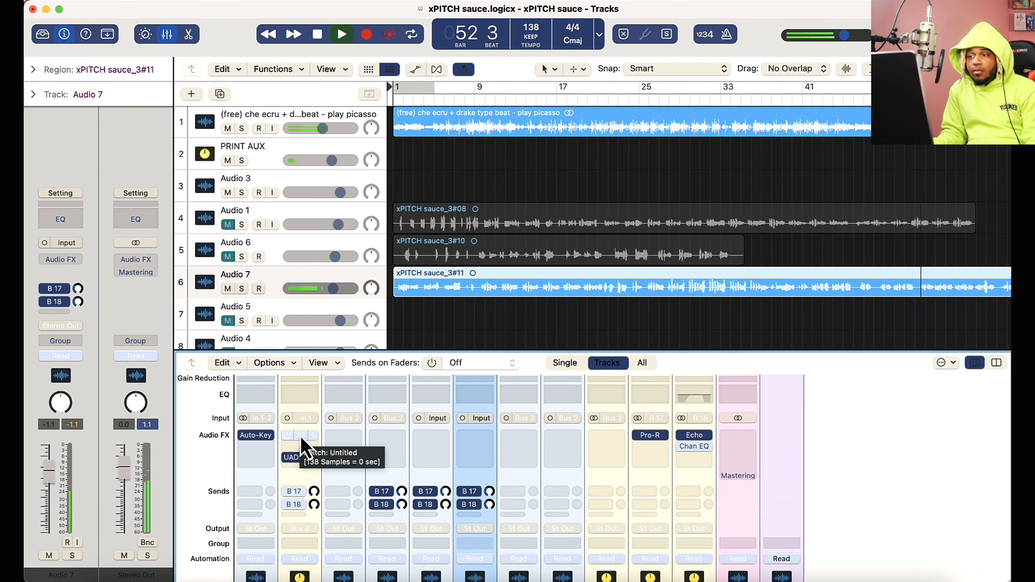
Step: Follow the Audio 7 take's playback along the timeline to about bar 67 and stop it
scroll(650, 293, "right", 1)
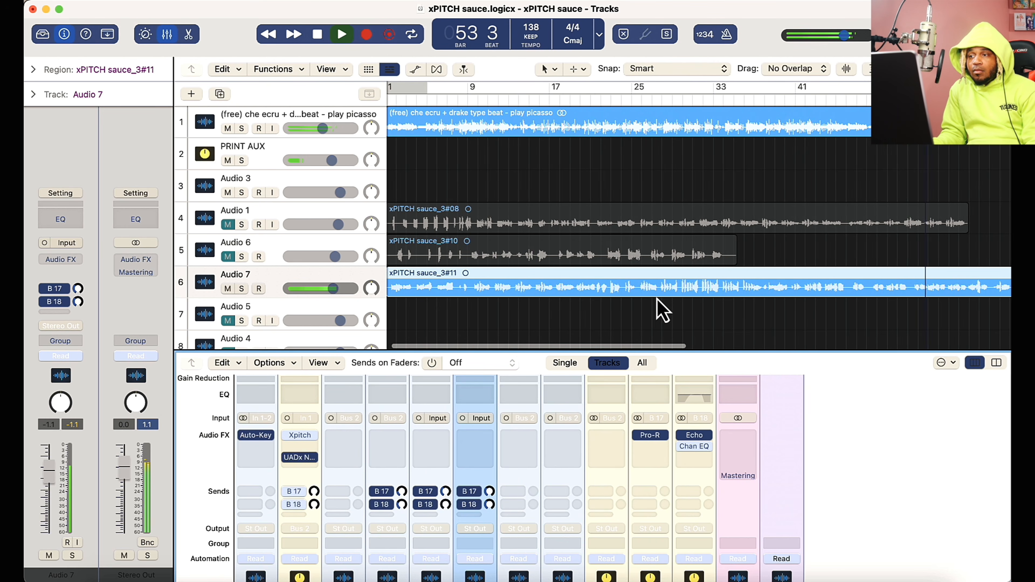
scroll(660, 310, "right", 5)
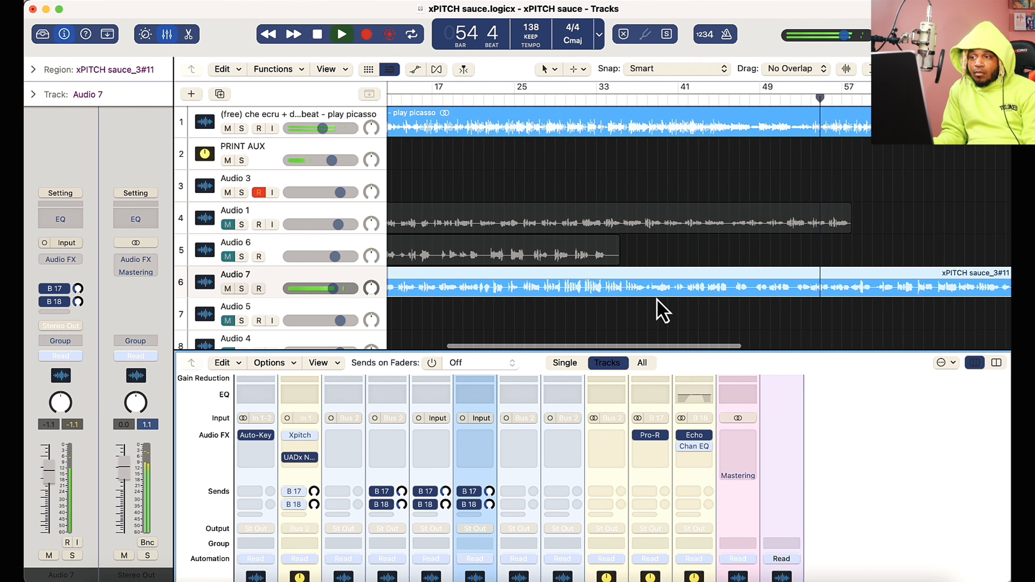
scroll(662, 312, "right", 5)
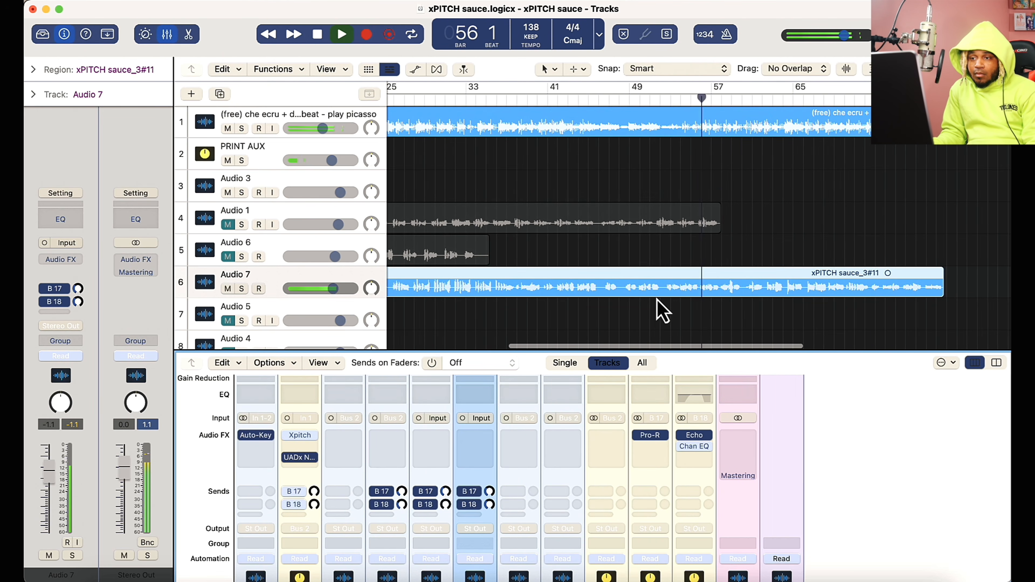
scroll(663, 312, "right", 2)
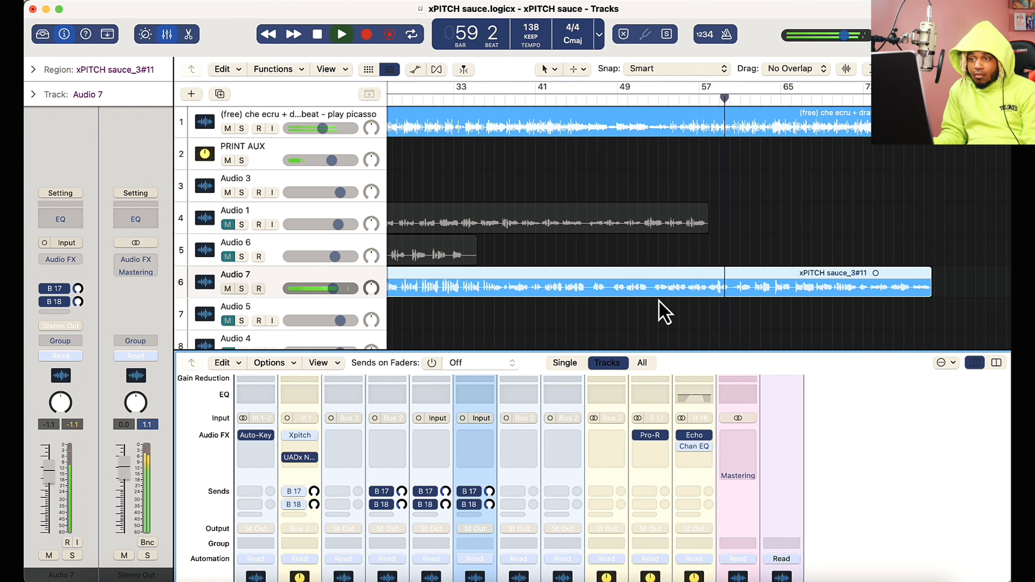
scroll(658, 299, "right", 1)
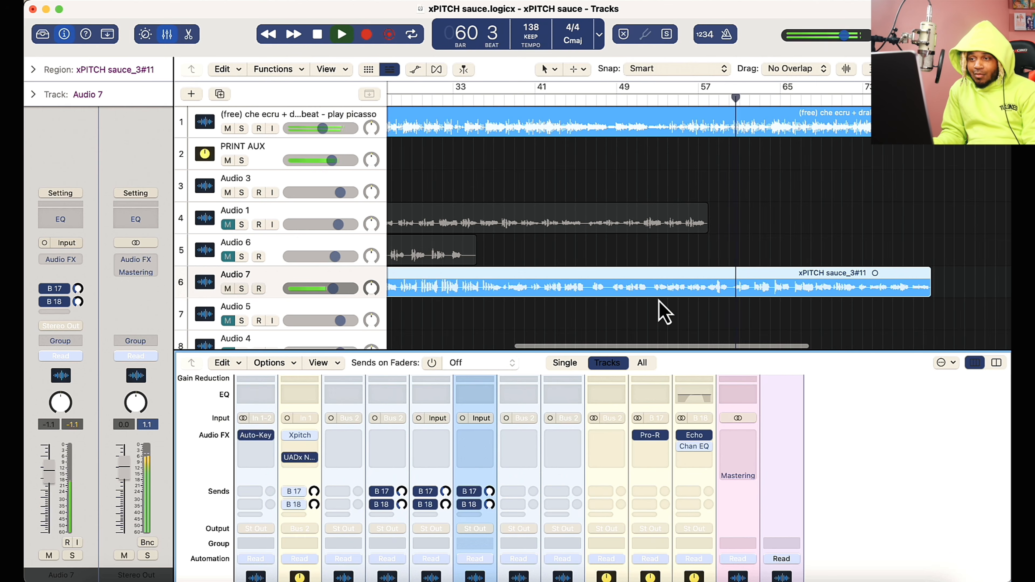
scroll(658, 299, "right", 3)
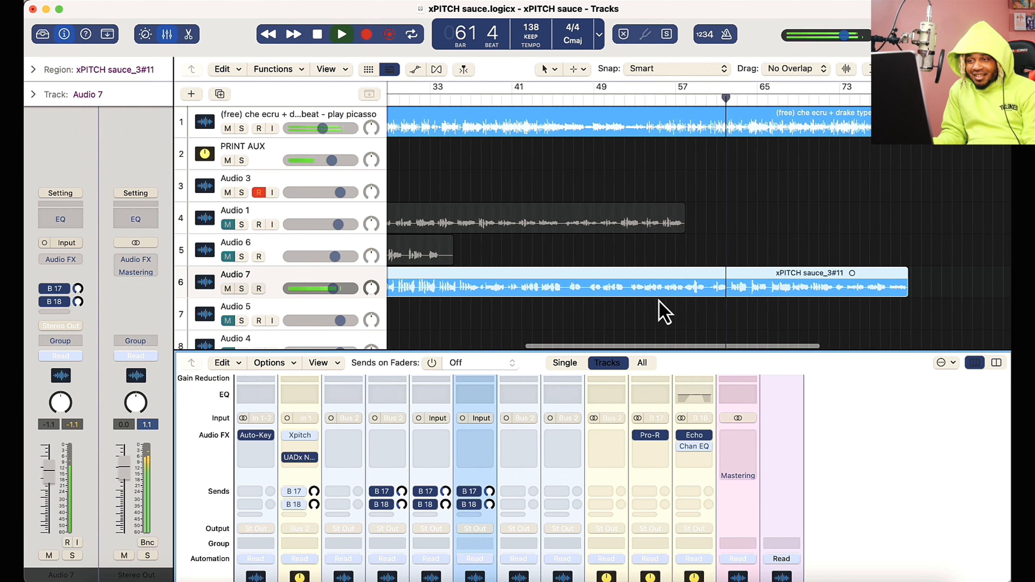
scroll(659, 300, "left", 1)
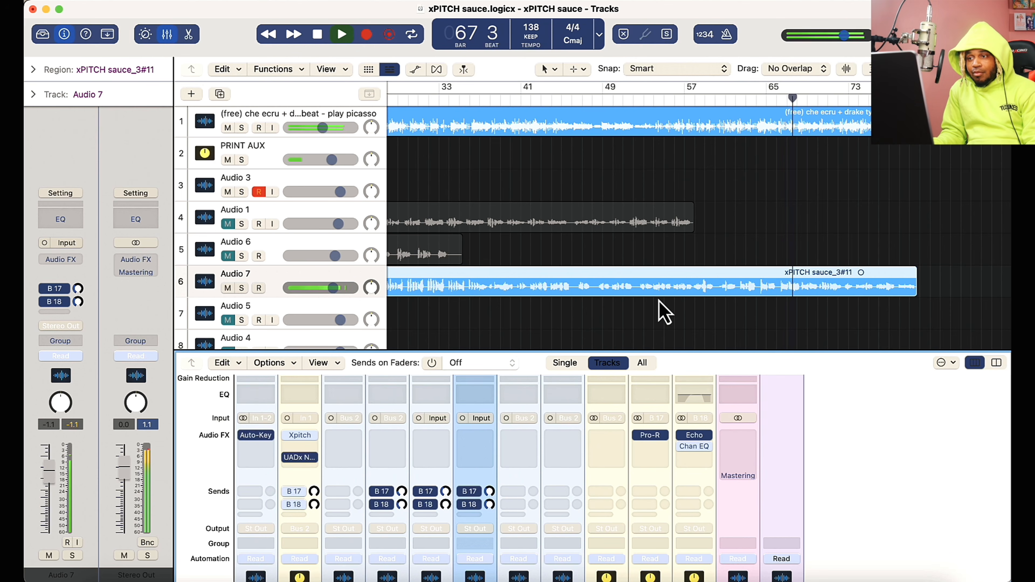
key("space")
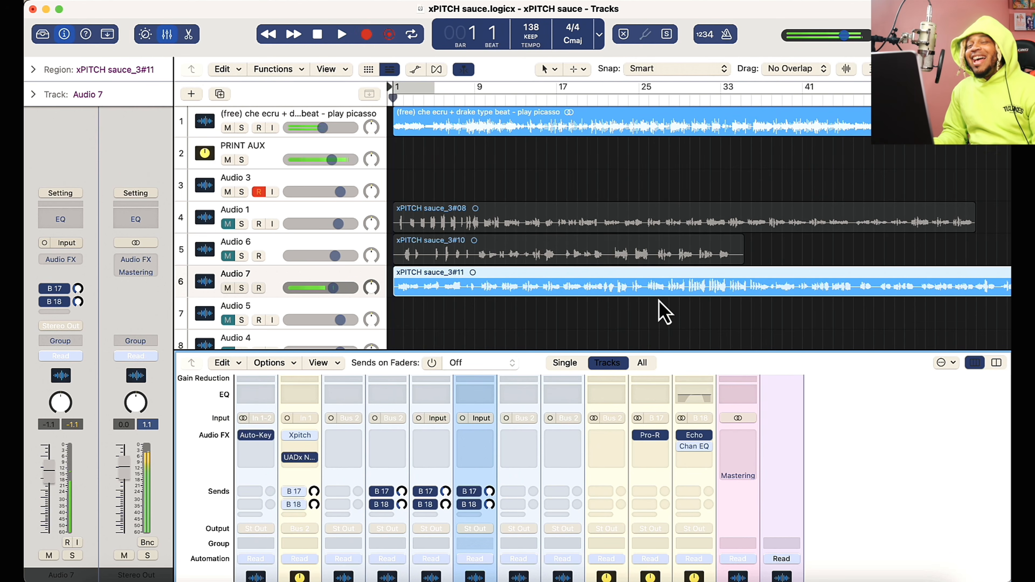
Step: Reopen Xpitch on the PRINT AUX channel and move its window to the middle of the project
left_click(300, 437)
left_click_drag(364, 79, 510, 57)
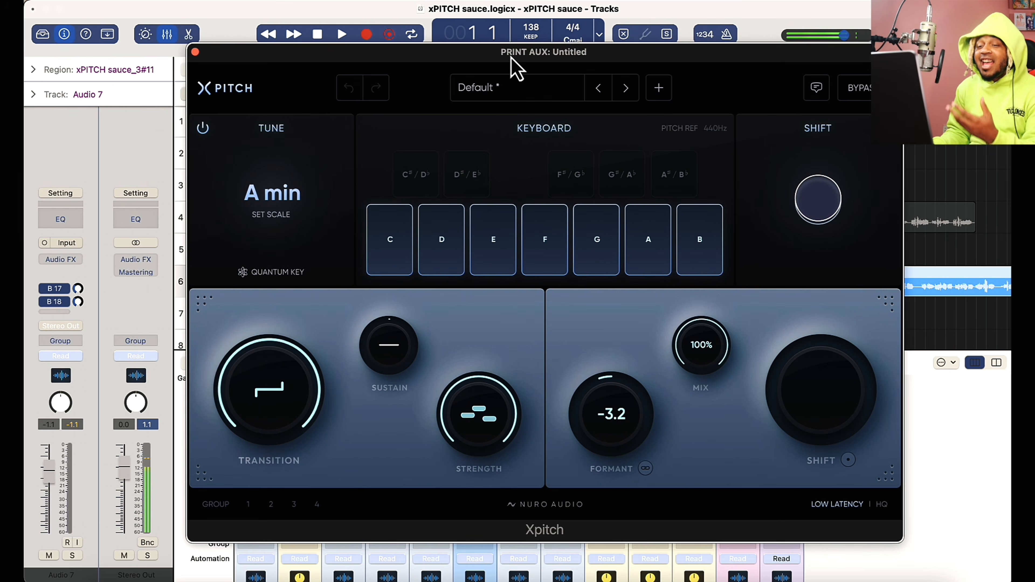